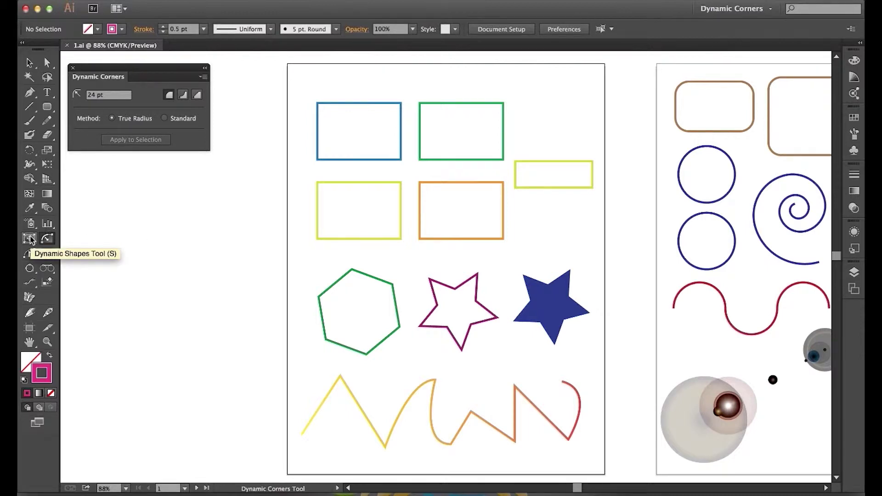
Activate the Dynamic Corners tool with the True Radius method and review its additional corner commands.
left_click(28, 254)
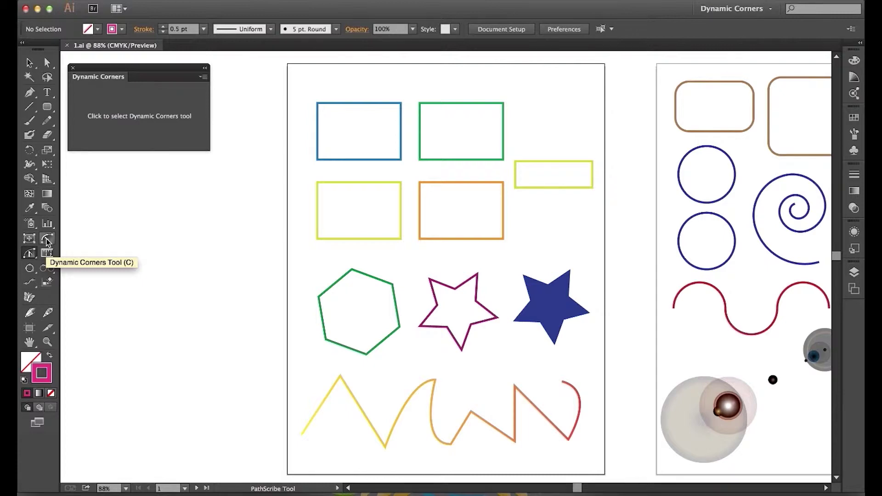
left_click(85, 141)
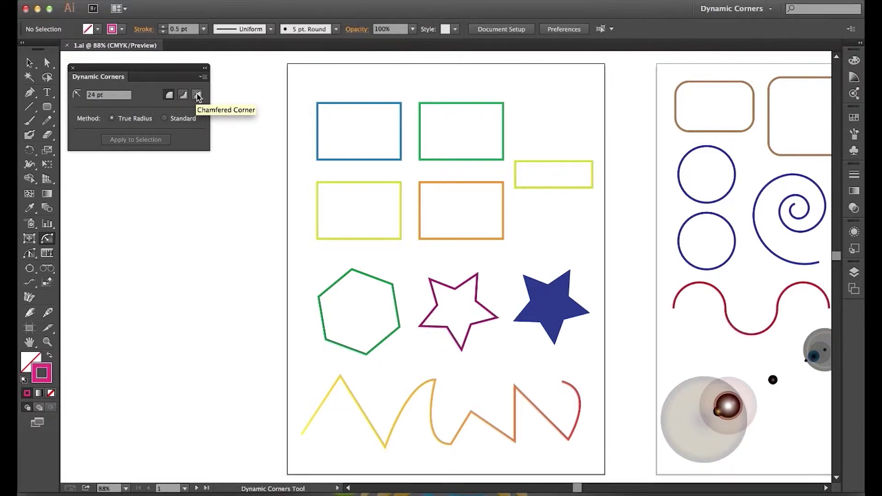
left_click(112, 119)
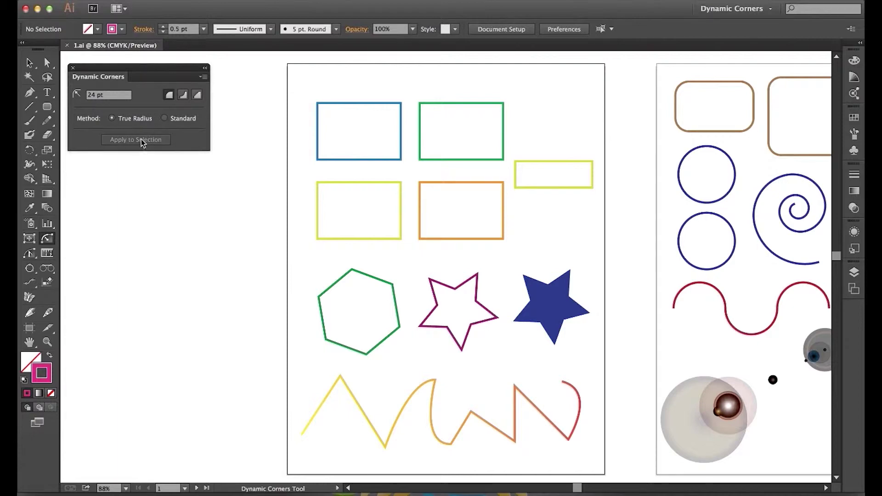
left_click(202, 77)
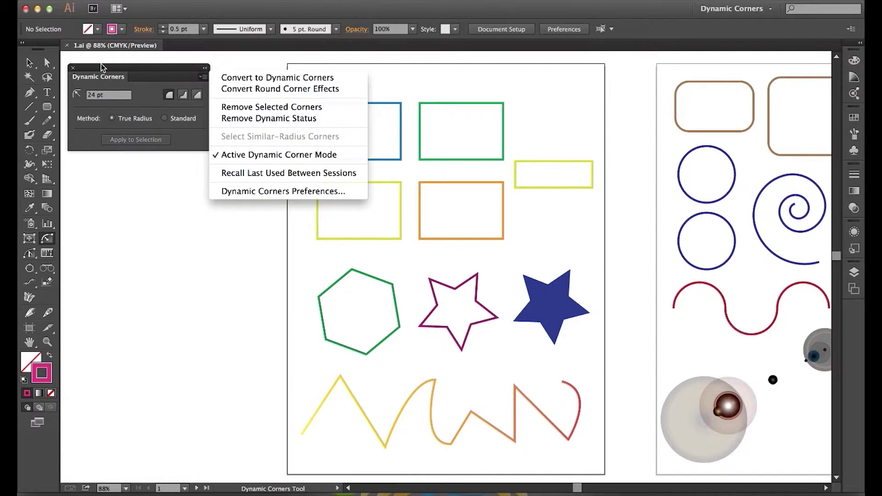
left_click(29, 63)
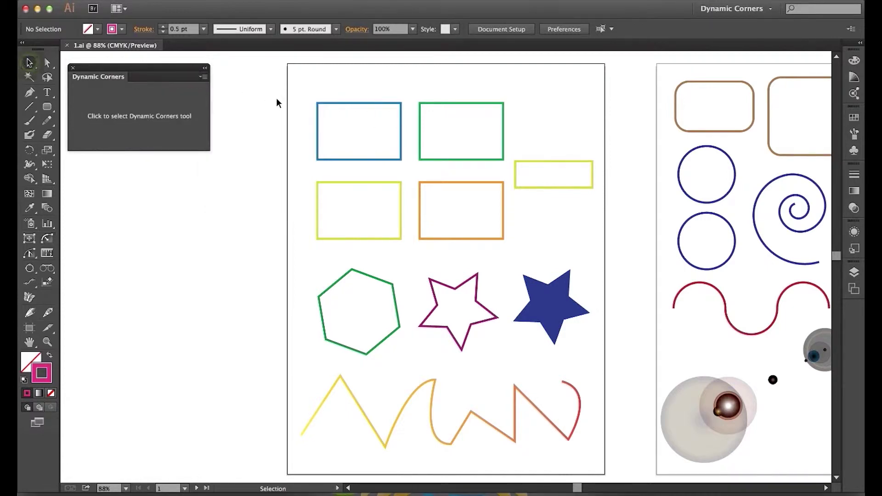
key("super")
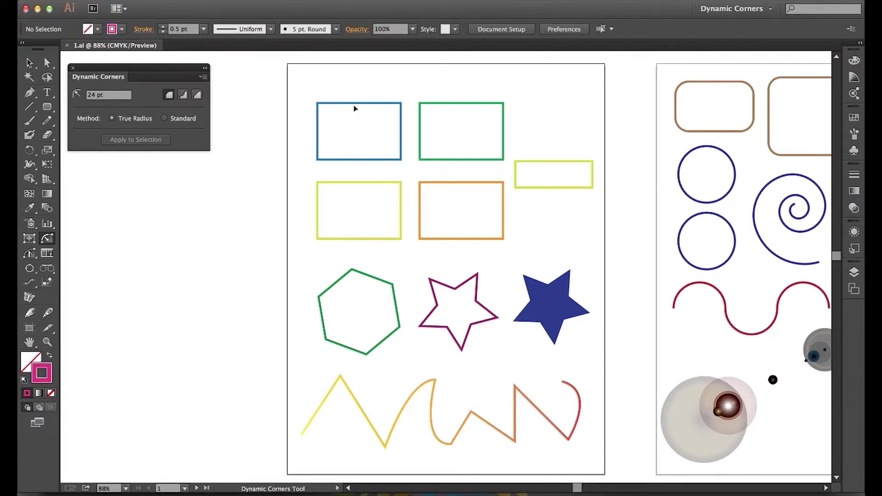
Round the blue rectangle's upper-left corner at 24 pt and its lower-left corner at about 47 pt, then deselect it.
left_click_drag(318, 105, 341, 124)
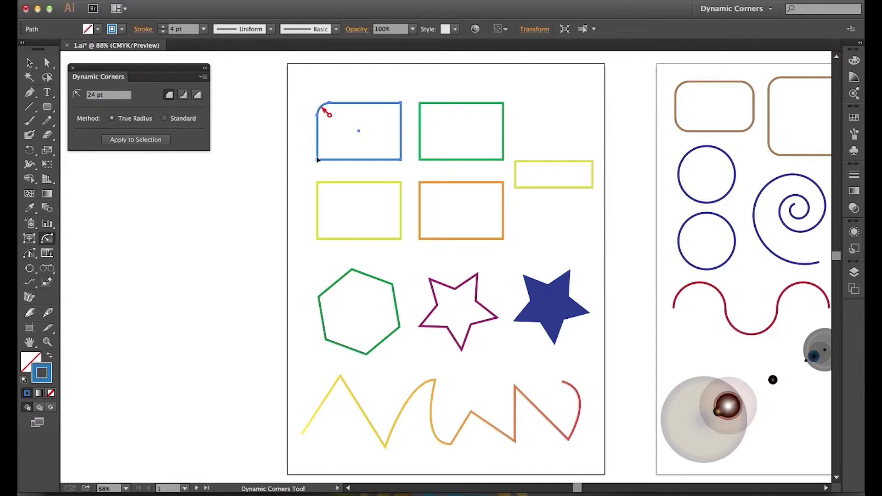
left_click_drag(318, 158, 340, 136)
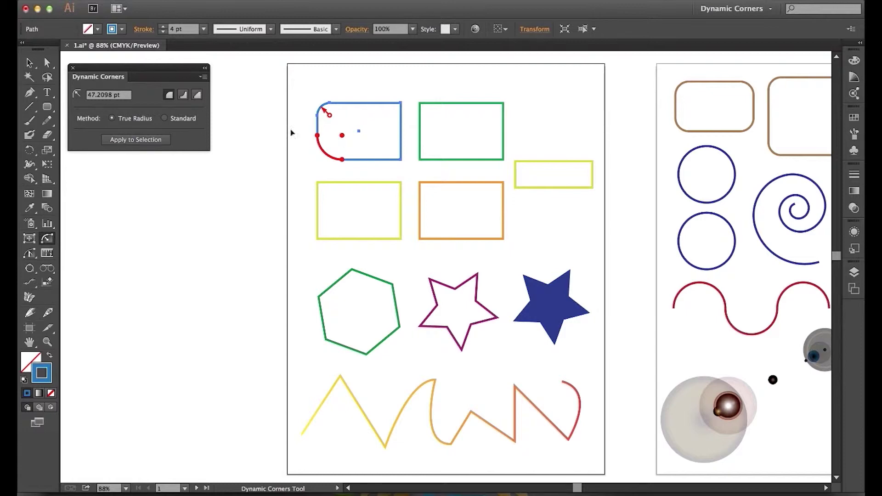
key("super+shift+a")
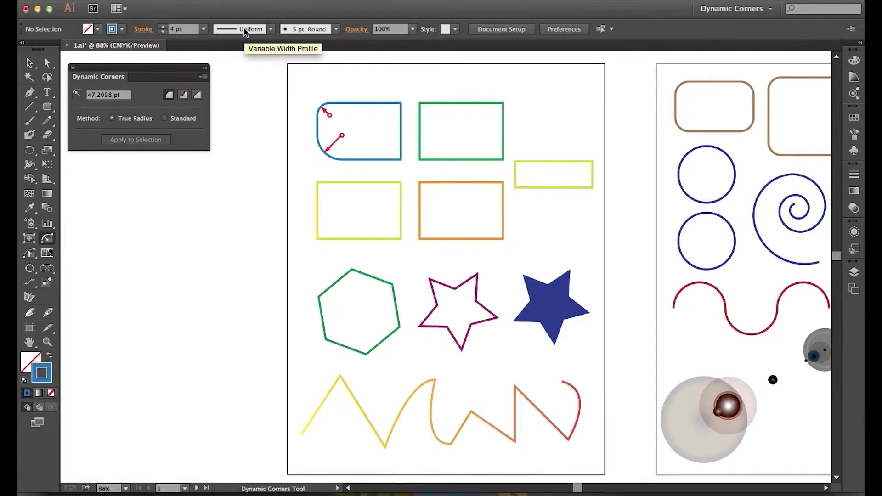
Select everything on the active artboard and round one left corner each on the green and orange rectangles and the purple star's upper-left tip.
left_click(238, 3)
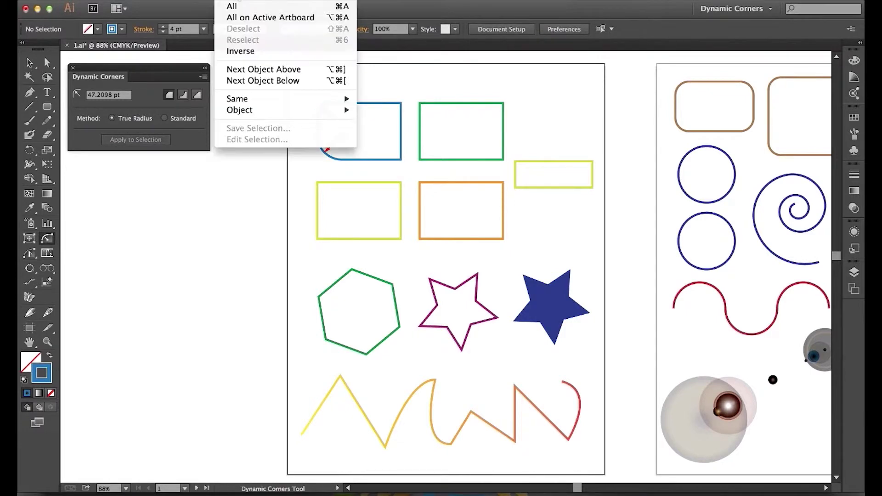
left_click(242, 17)
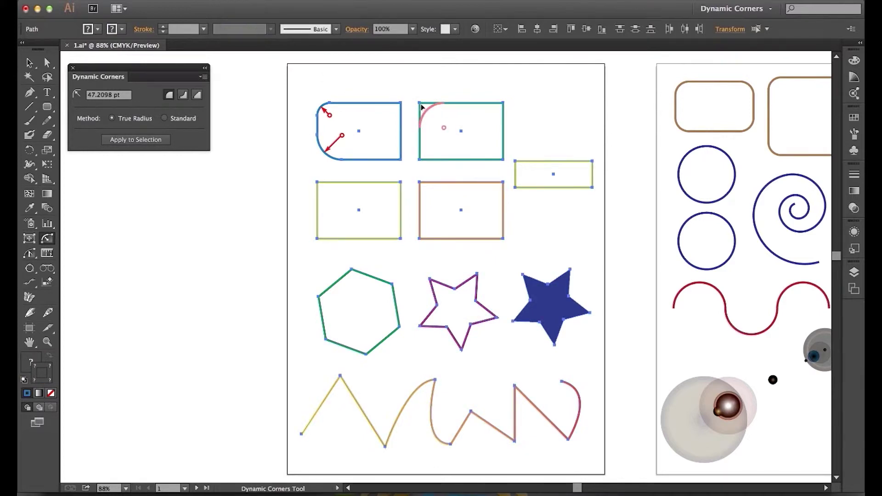
left_click_drag(422, 106, 439, 133)
left_click_drag(420, 238, 441, 215)
left_click_drag(430, 282, 439, 290)
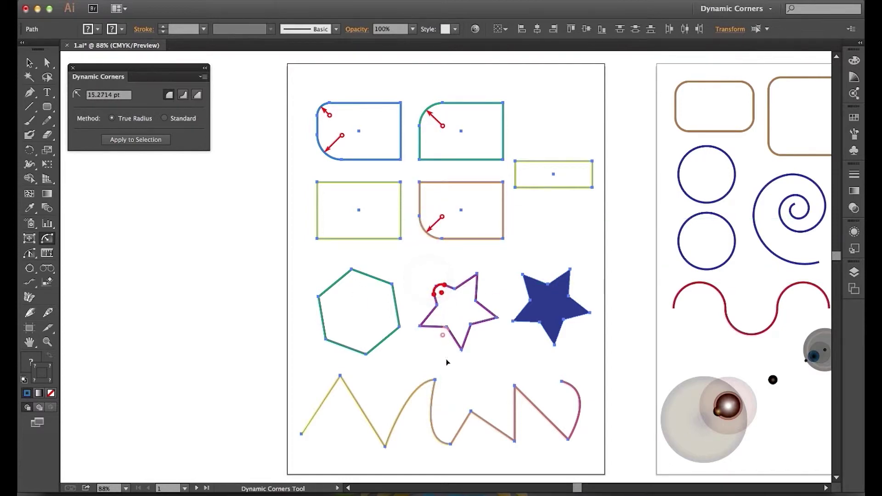
Round two peaks of the zigzag path, the blue star's upper-left tip and the orange rectangle's upper-right corner, then select several rounded corners together.
left_click_drag(432, 385, 420, 411)
left_click_drag(515, 387, 519, 405)
left_click_drag(522, 275, 537, 293)
left_click_drag(495, 190, 485, 200)
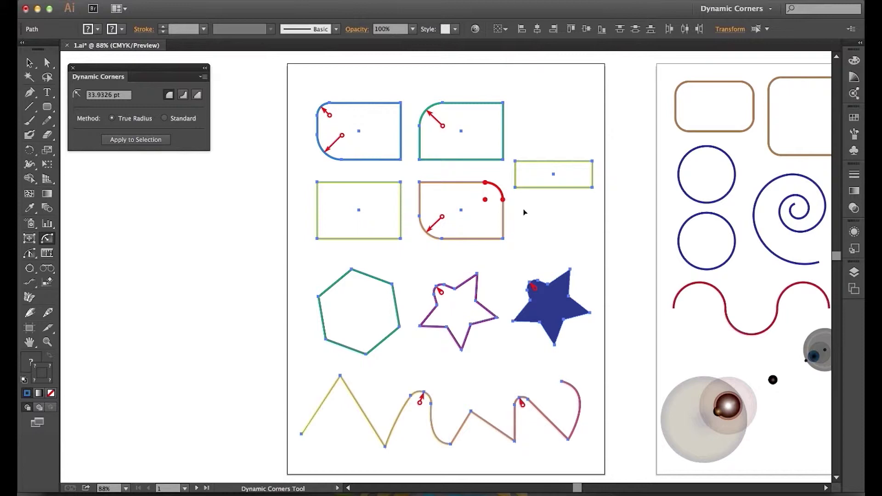
key("super+shift+a")
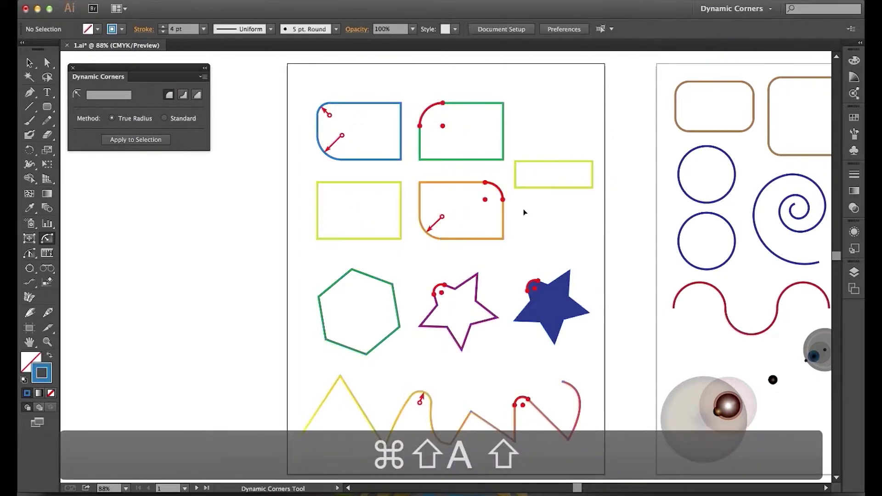
key("shift+v")
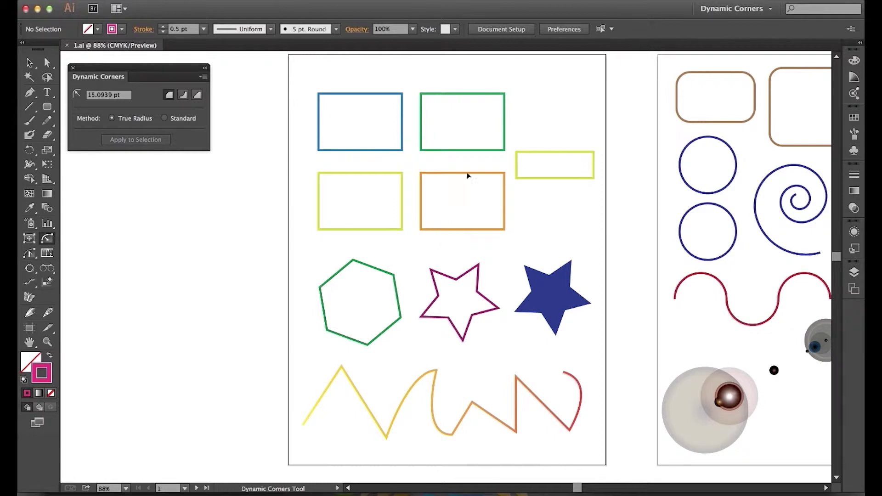
Round both right corners of the green rectangle and the three upper corners of the hexagon at about 15 pt, then deselect them.
left_click_drag(491, 78, 508, 164)
left_click_drag(509, 166, 509, 167)
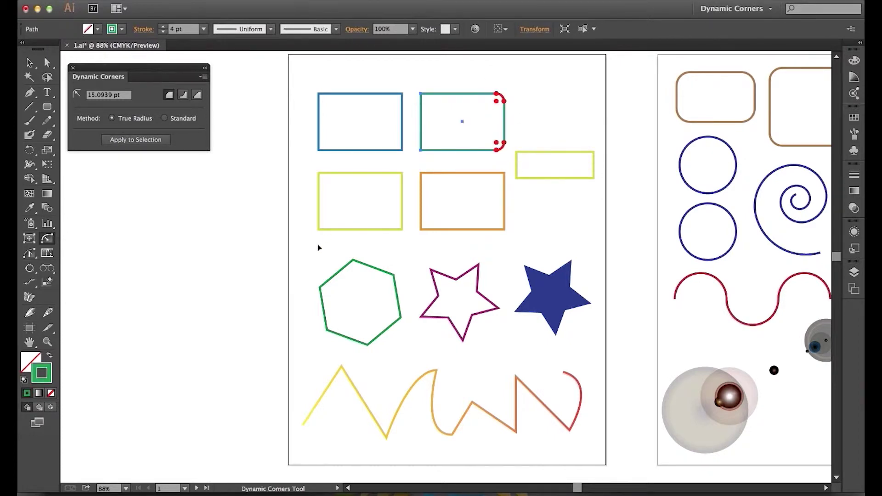
left_click_drag(306, 249, 408, 298)
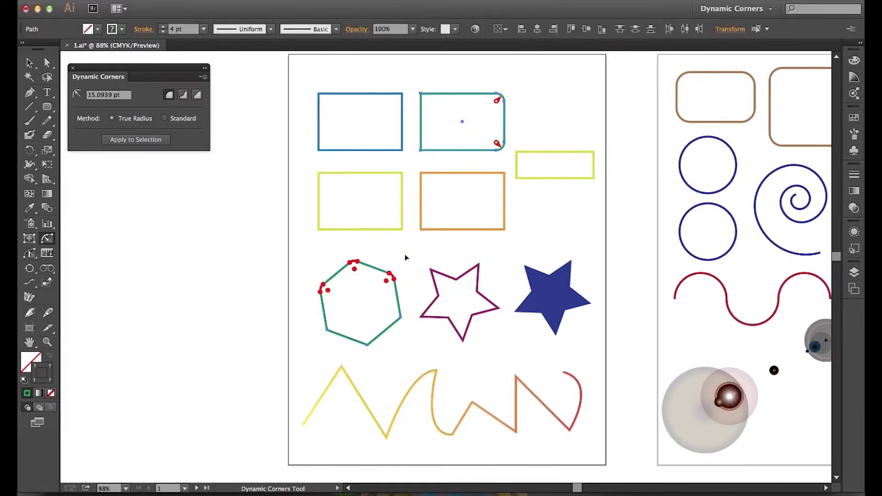
key("super+shift+a")
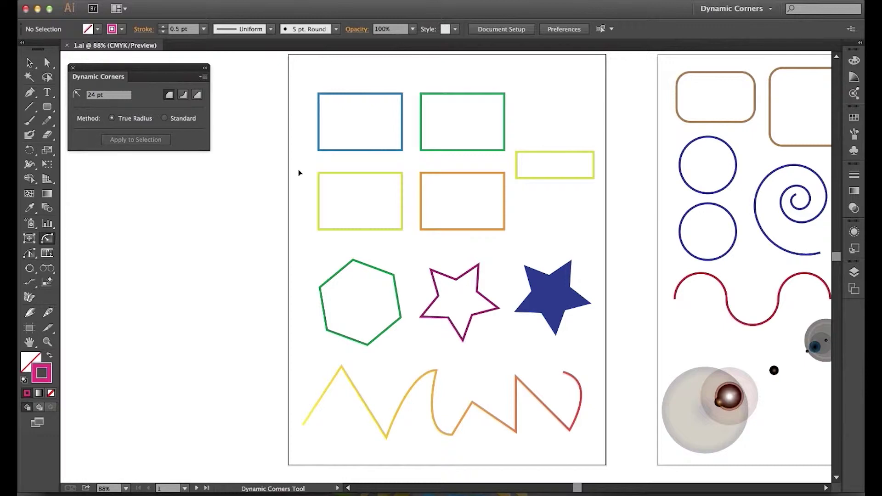
Round all corners of the large yellow rectangle at 24 pt and of the purple star at about 20 pt, then deselect them.
left_click_drag(306, 183, 327, 194)
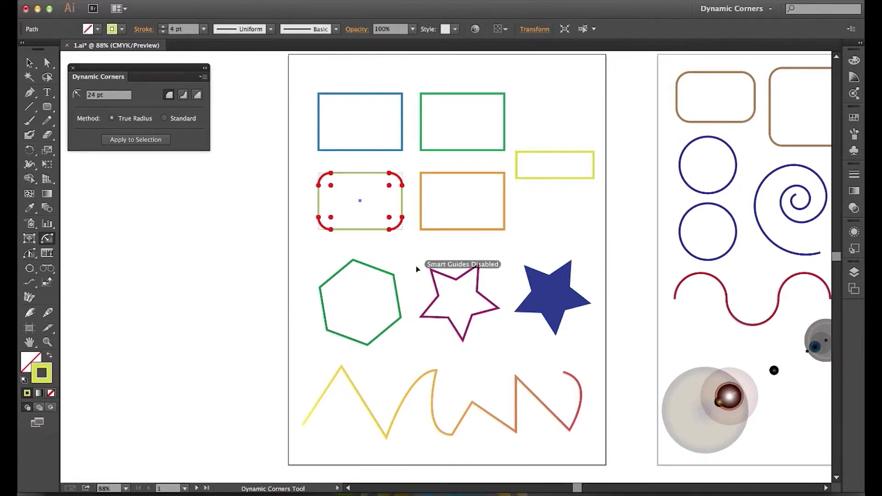
left_click_drag(419, 279, 442, 286)
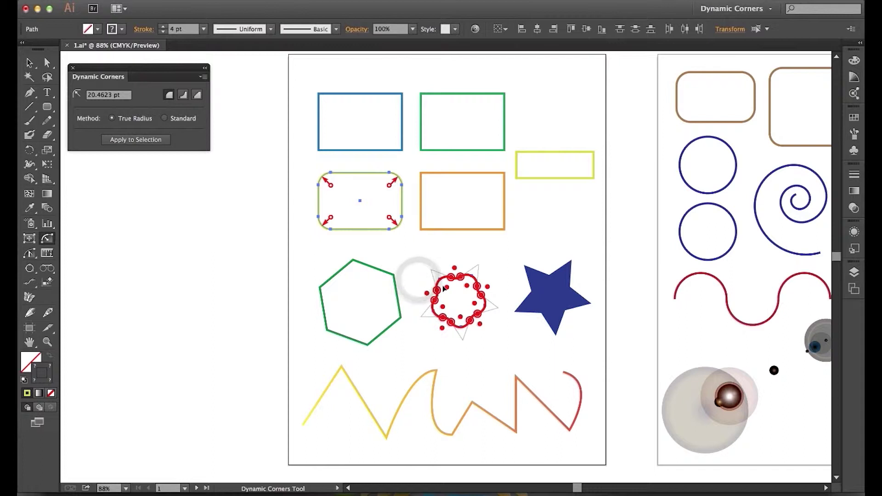
key("v")
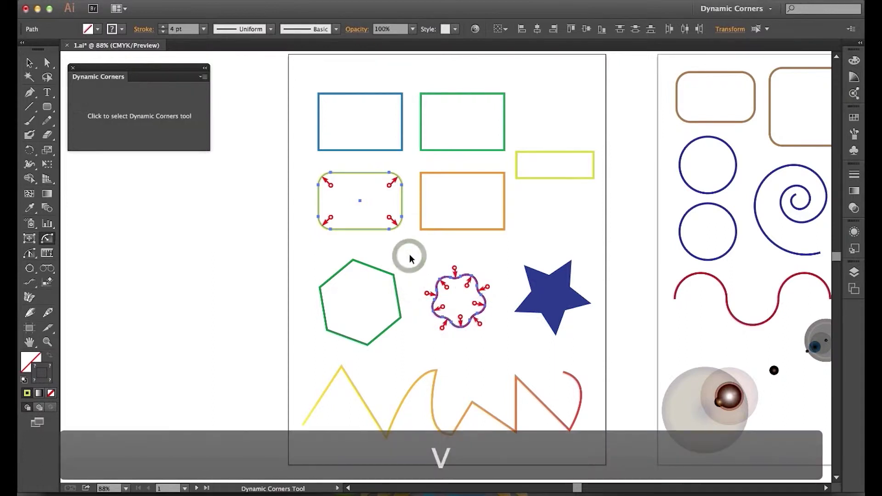
left_click(300, 252)
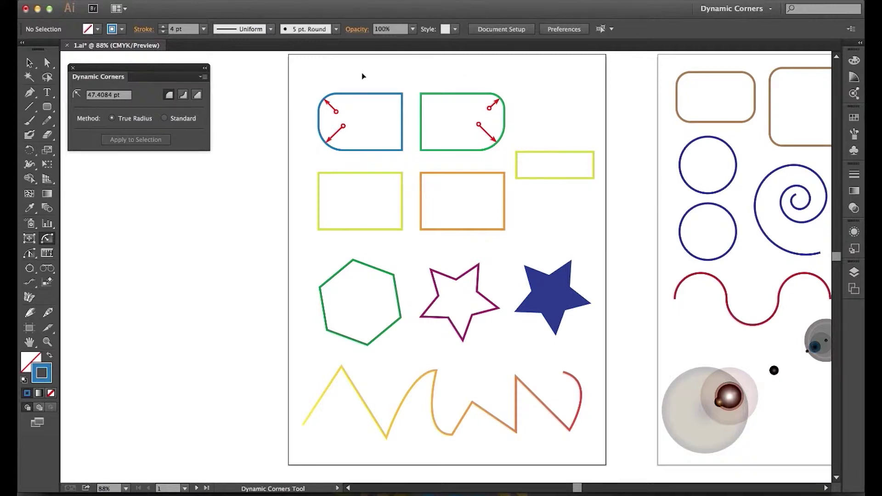
Inspect the blue rectangle's upper-left and lower-left dynamic corners by selecting each in turn, then clear the corner selection.
left_click_drag(341, 104, 341, 109)
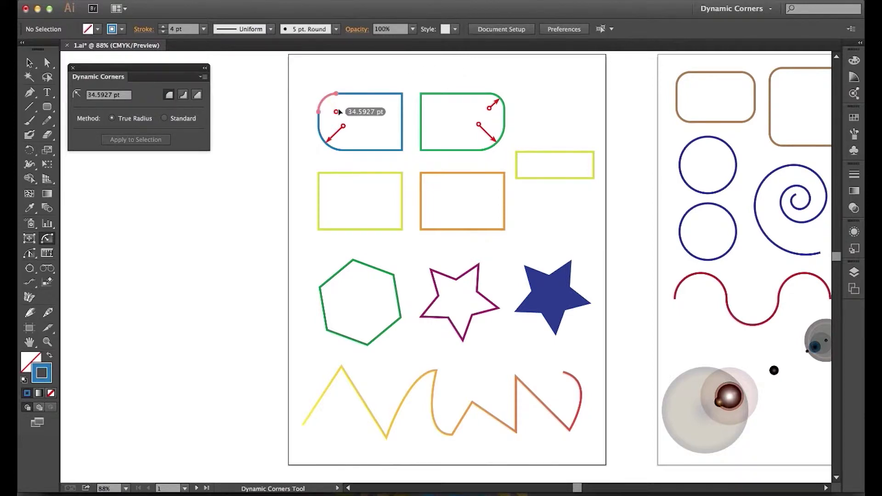
left_click_drag(337, 113, 335, 114)
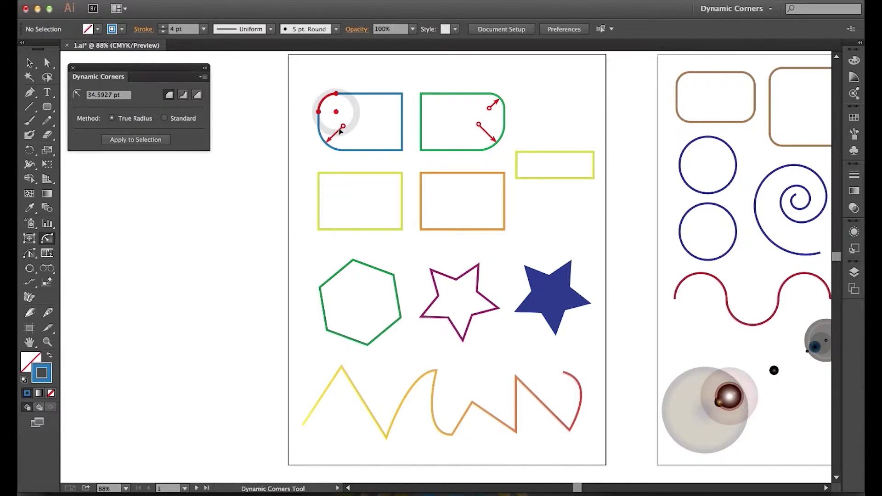
left_click(325, 143)
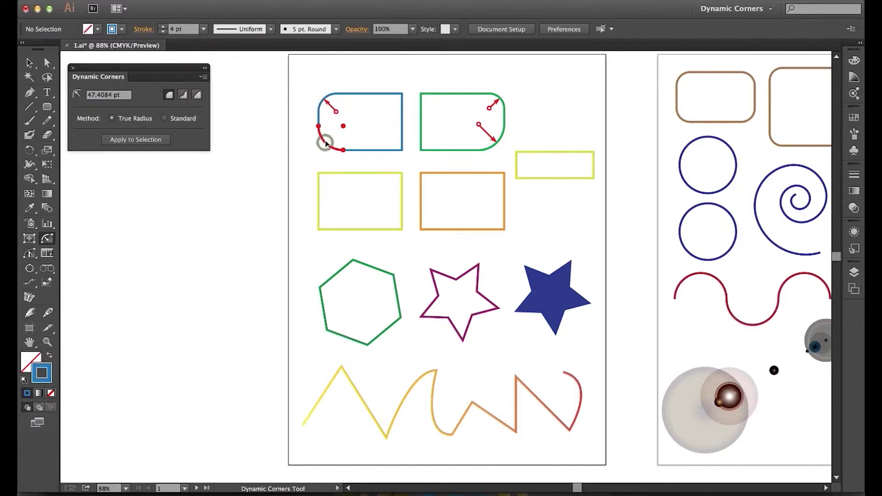
left_click(349, 132)
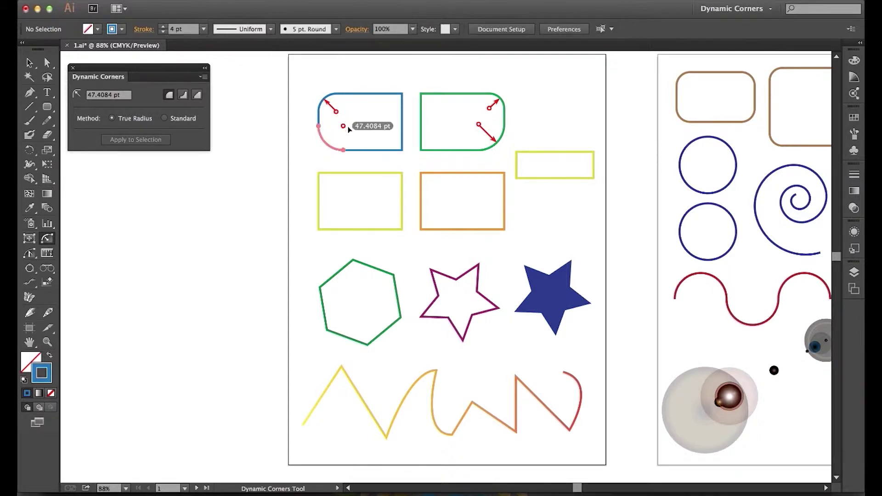
Remove both dynamic corners from the blue rectangle so it has sharp corners again, then deselect it.
double_click(343, 126)
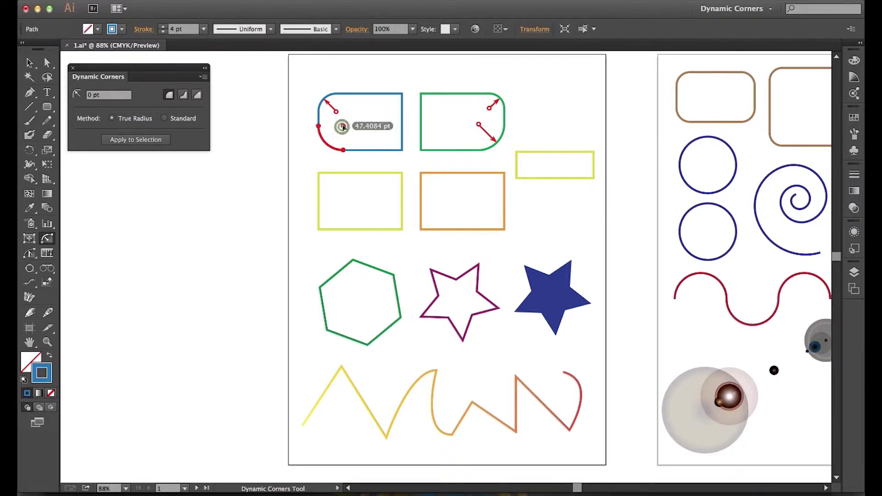
double_click(336, 113)
key("super+shift+a")
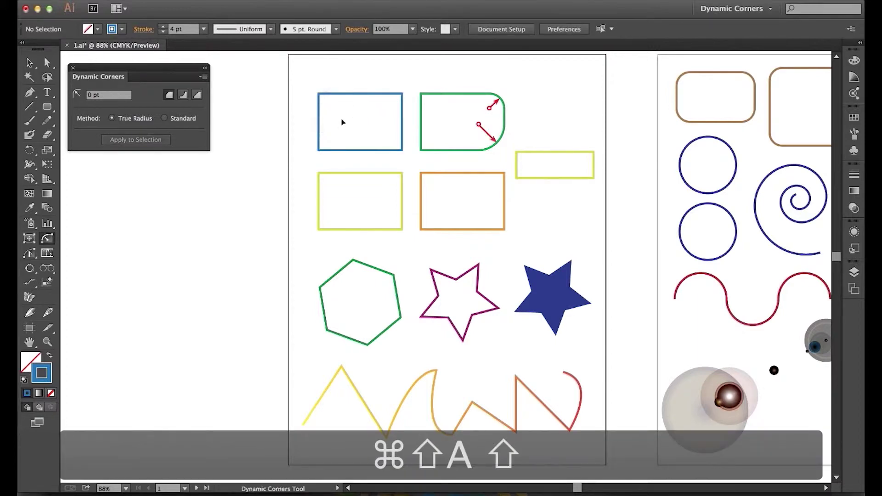
Round the large yellow rectangle's upper-left corner at about 35 pt and apply that radius to all its corners.
left_click_drag(319, 174, 336, 191)
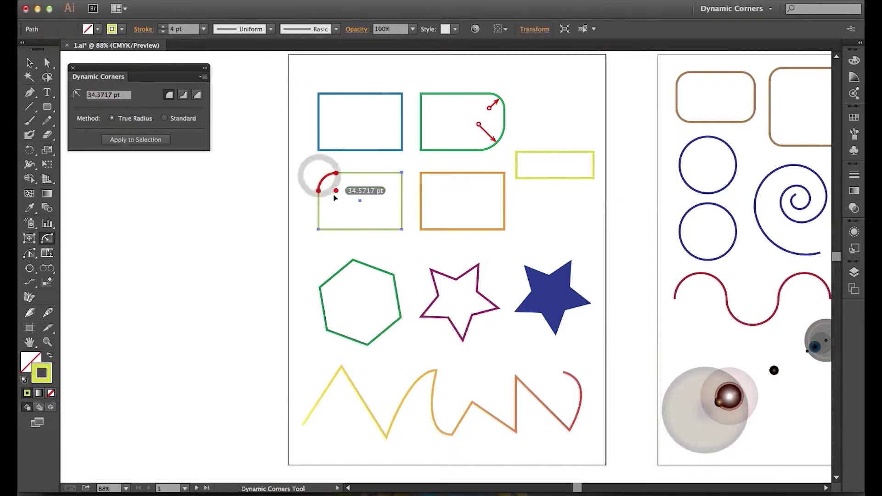
left_click(160, 140)
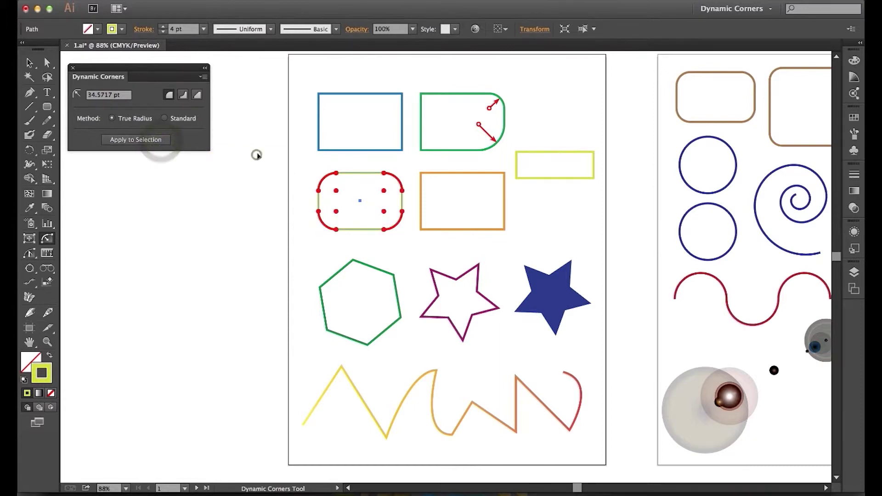
key("super+shift+a")
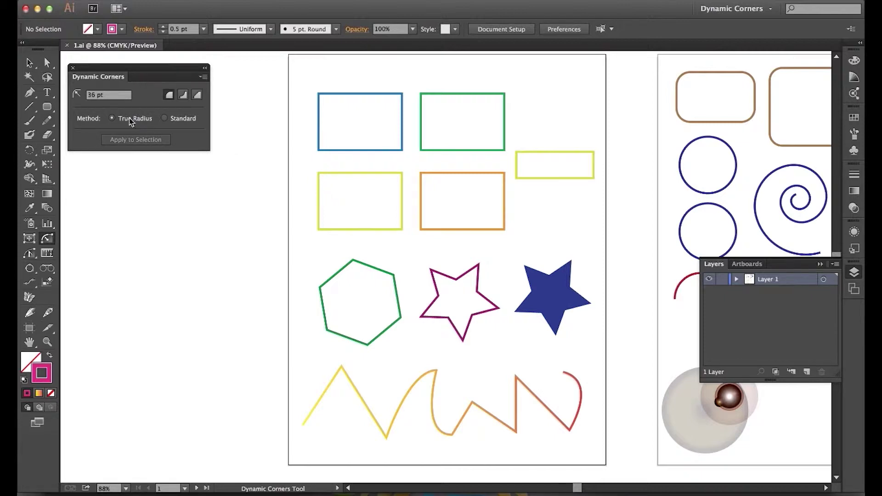
Round the large yellow rectangle's upper-left corner with the True Radius method and its upper-right corner with the Standard method, both at 36 pt.
left_click(318, 175)
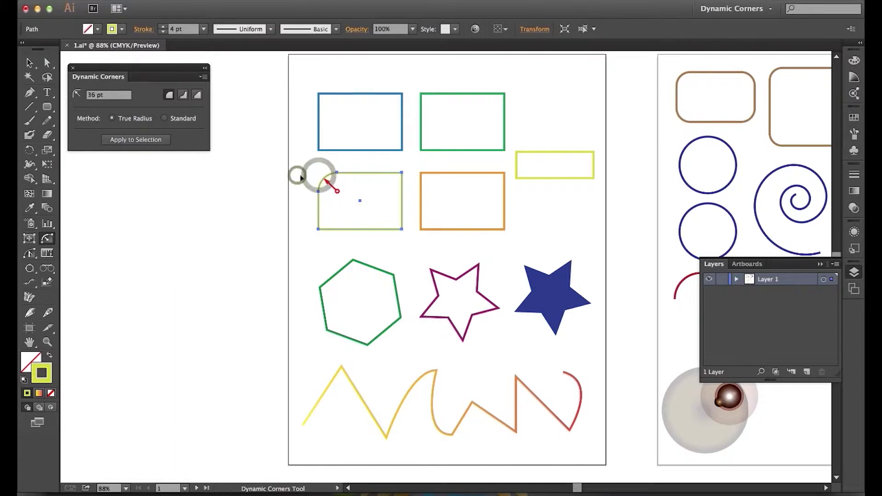
left_click(170, 120)
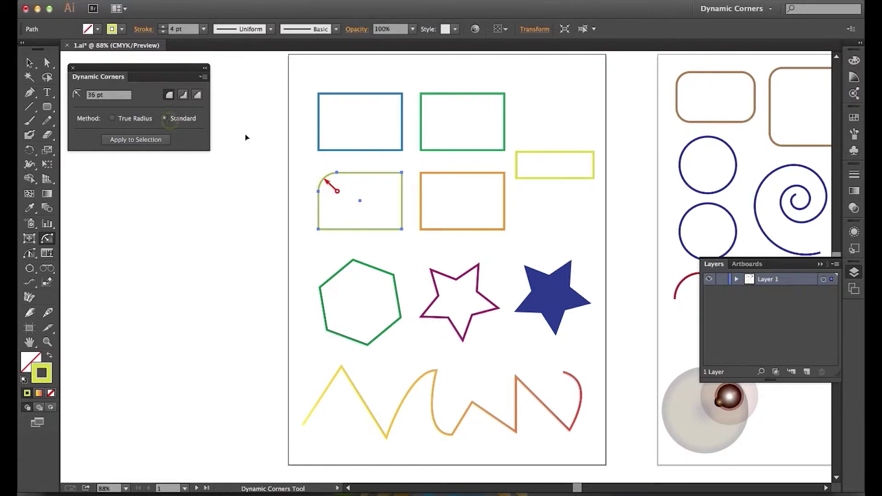
left_click(402, 174)
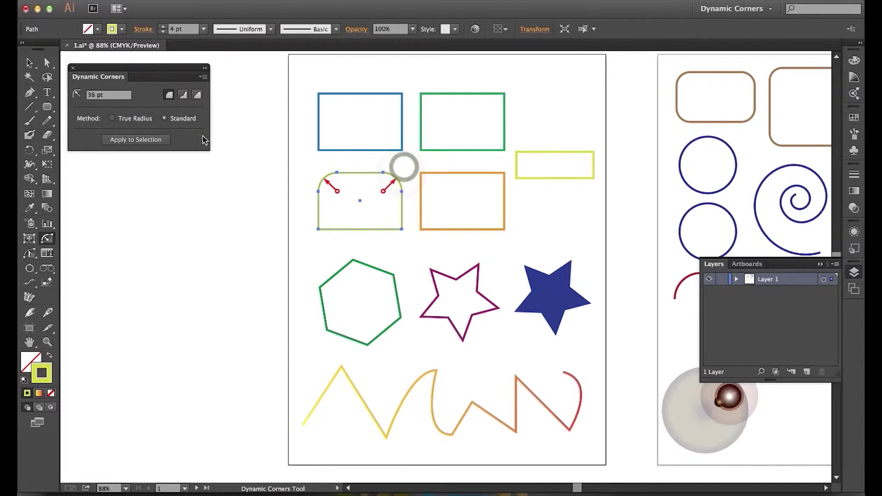
left_click(141, 118)
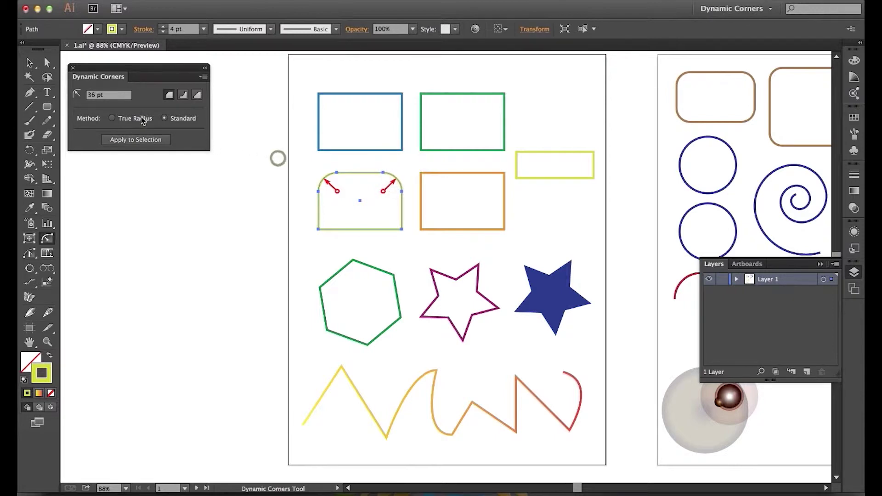
Round the large yellow rectangle's lower-left corner with the True Radius method at 36 pt.
left_click(319, 229)
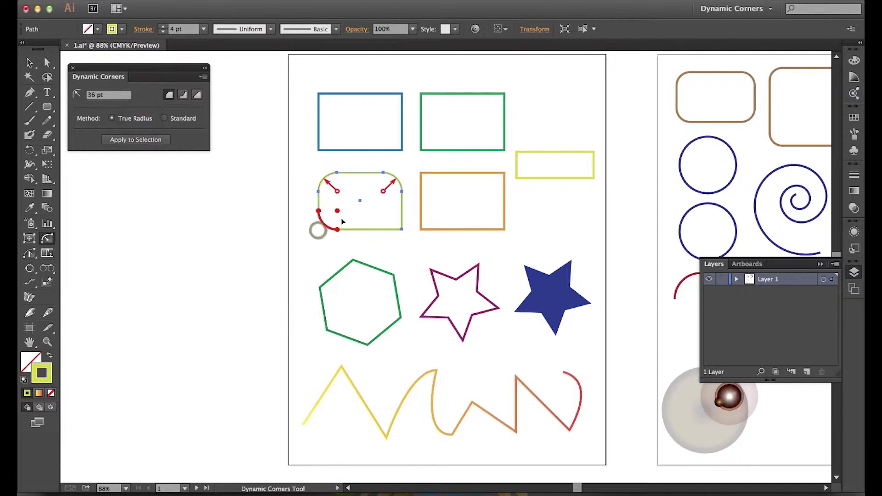
Try the True Radius method at 36 pt on the open path's first peak and vertical spike, and undo both corners.
left_click(342, 369)
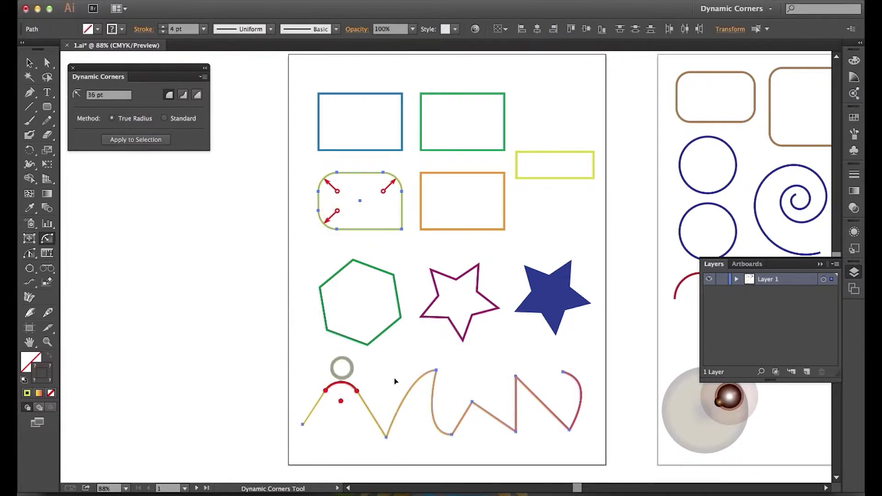
left_click(517, 376)
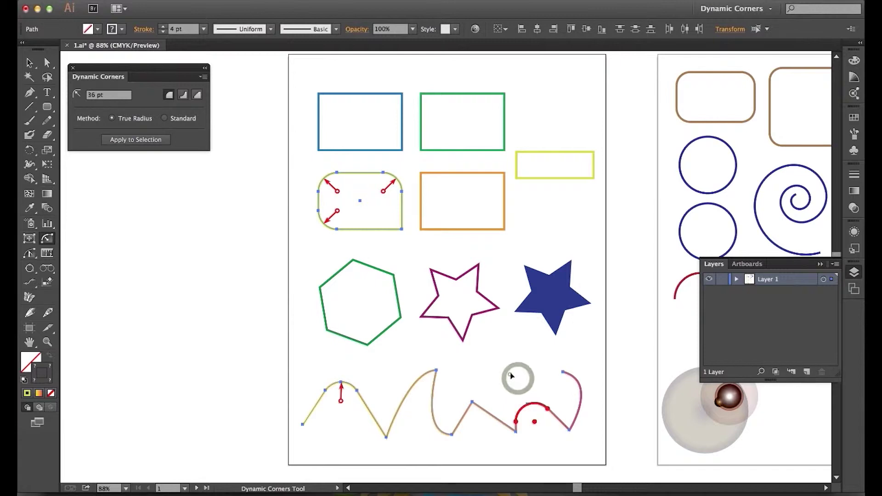
key("super+z")
key("super+z")
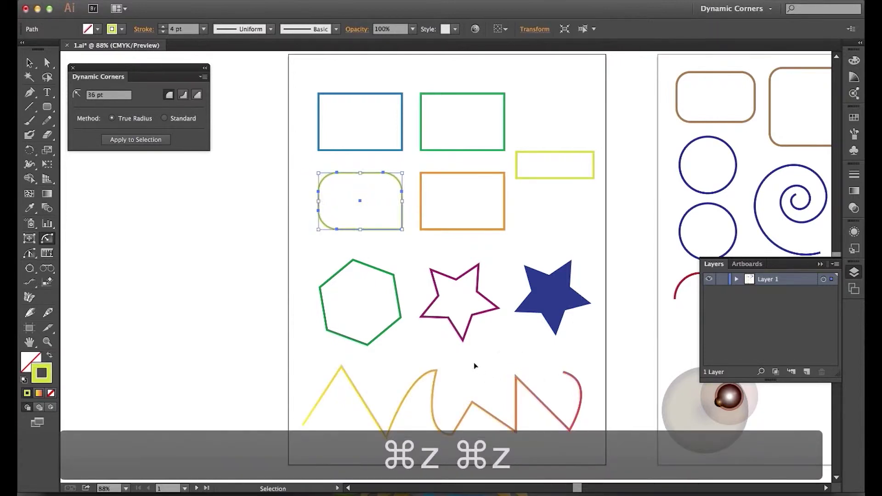
Round the open path's first peak and vertical spike with the Standard method at 36 pt, and deselect everything.
left_click(164, 118)
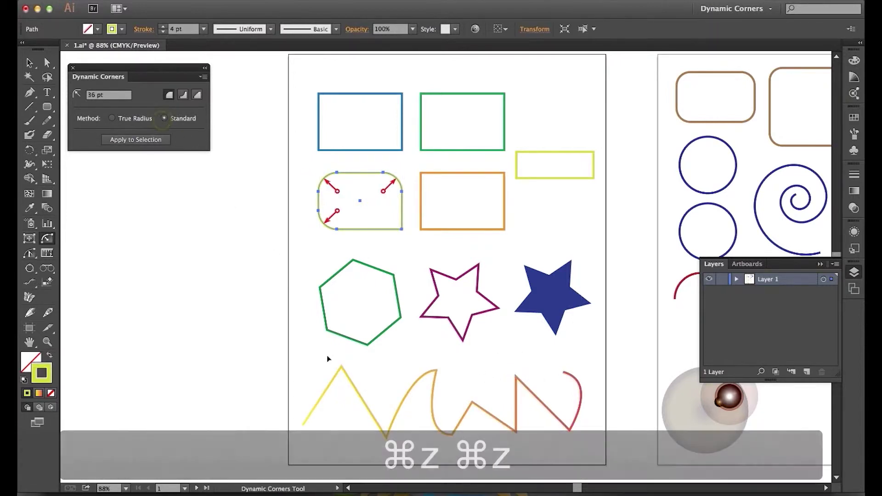
left_click(342, 369)
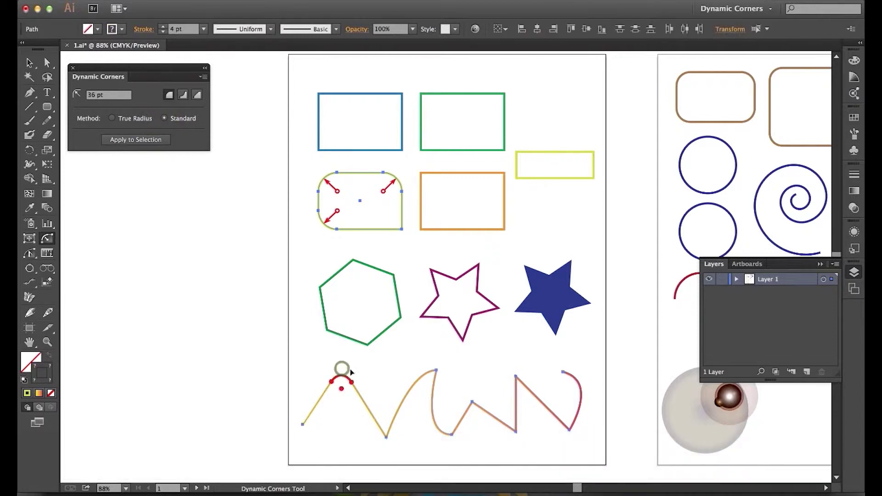
left_click(516, 379)
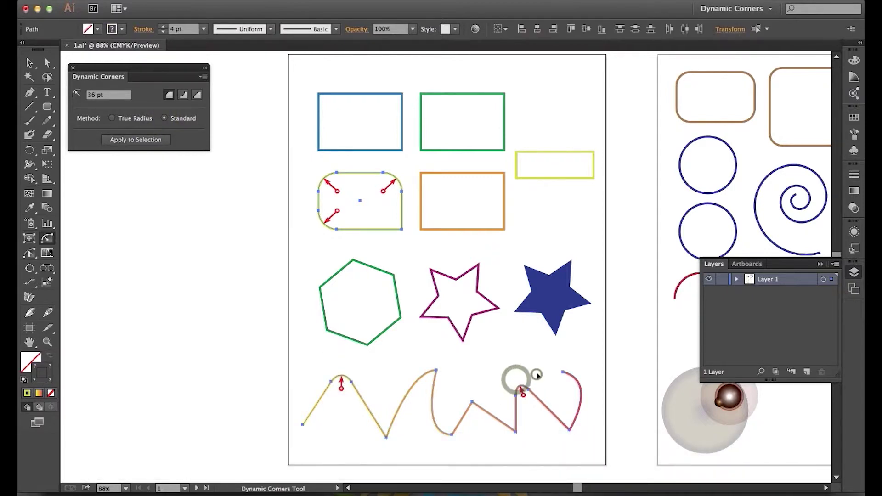
key("super+shift+a")
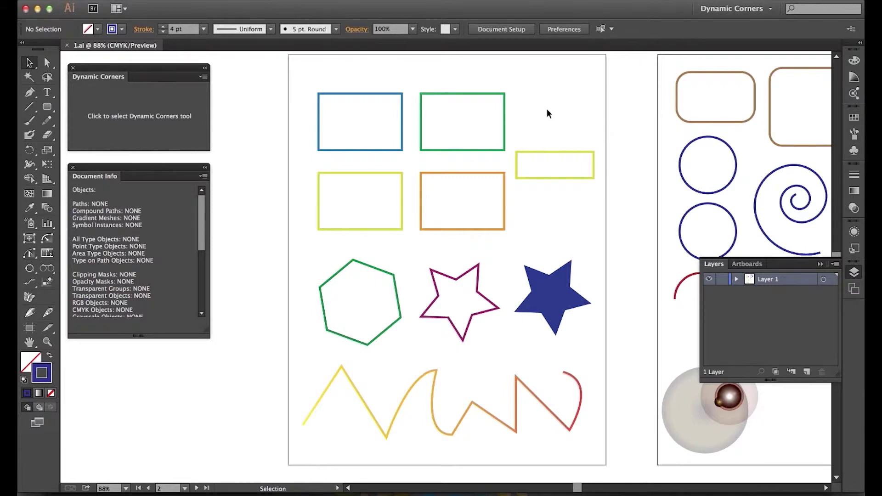
Draw a rounded rectangle about 145 by 60 pt below the small yellow rectangle, with its corner radius at the maximum.
key("z")
left_click_drag(486, 109, 619, 248)
key("super")
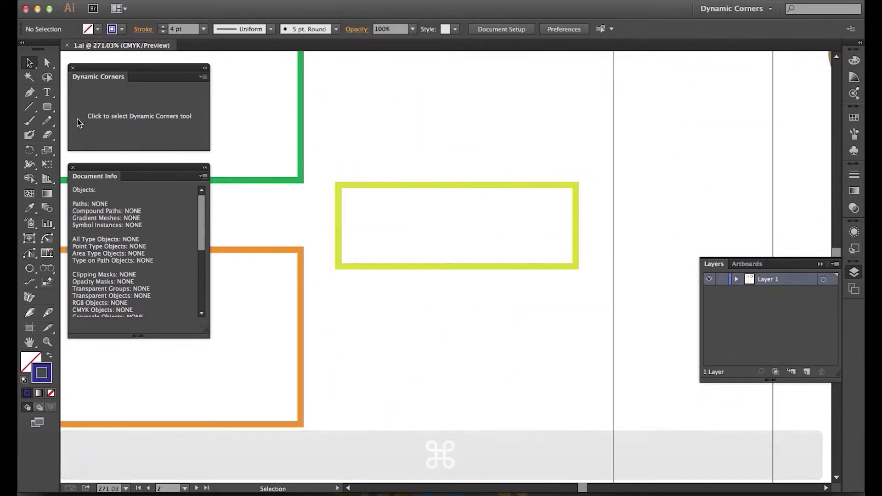
left_click(48, 109)
left_click_drag(337, 312, 567, 408)
key("Right")
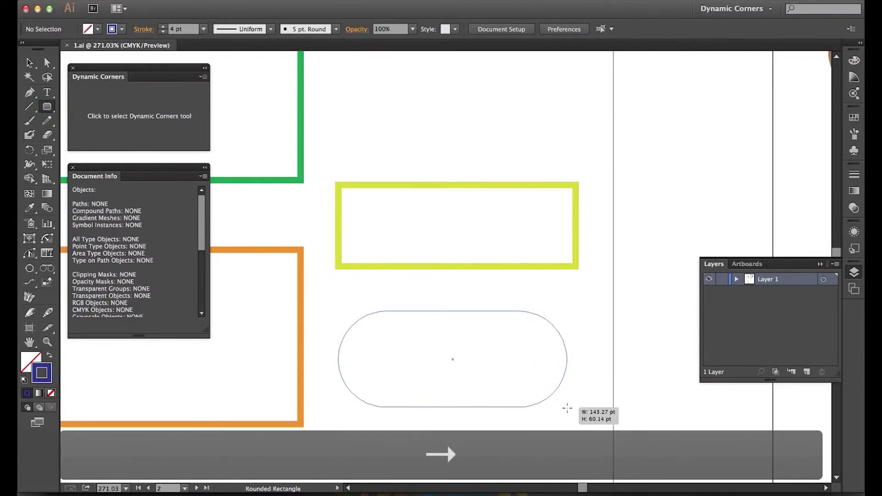
left_click_drag(567, 408, 572, 409)
key("Right")
key("Right")
key("Right")
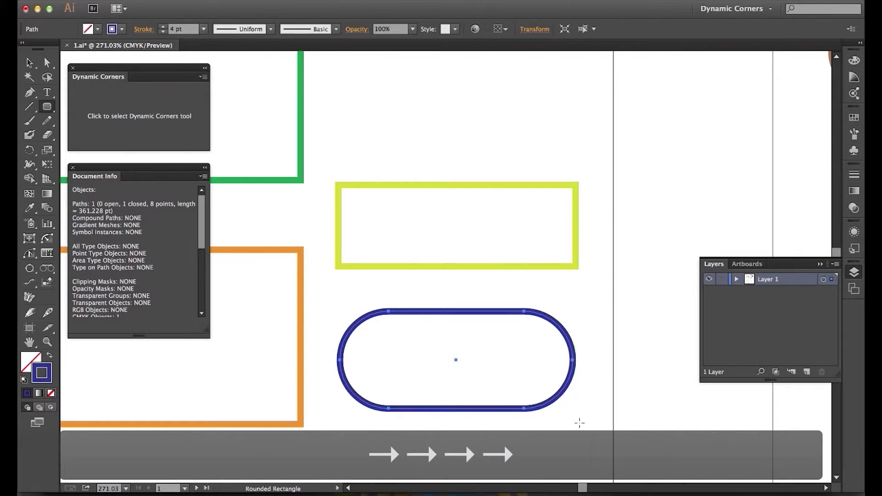
Deselect the blue rounded rectangle and round the small yellow rectangle's upper-left corner with the Standard method.
left_click(29, 63)
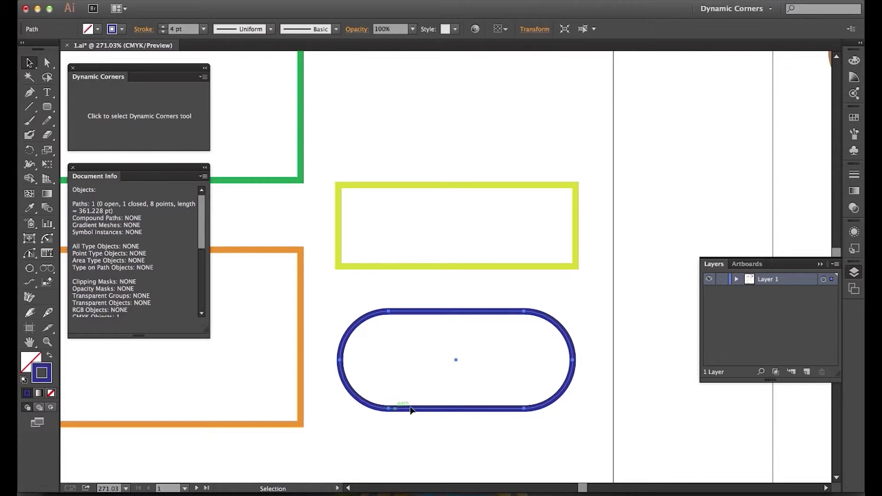
left_click(506, 293)
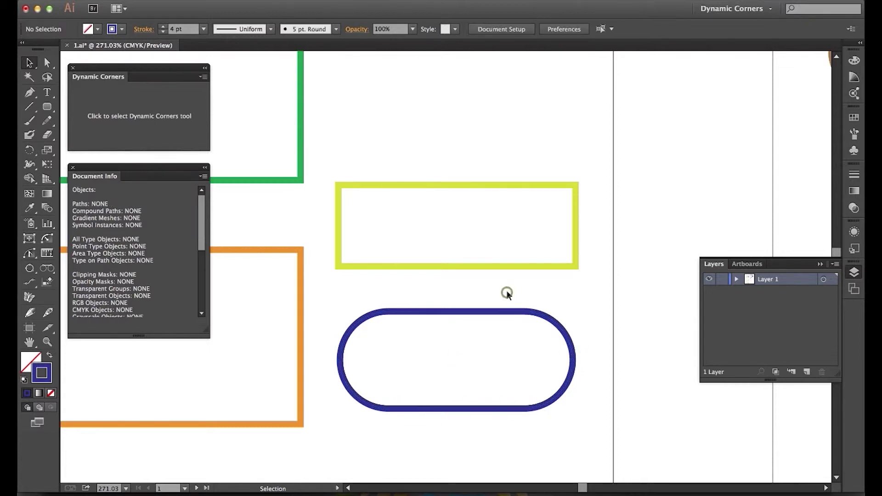
left_click(179, 117)
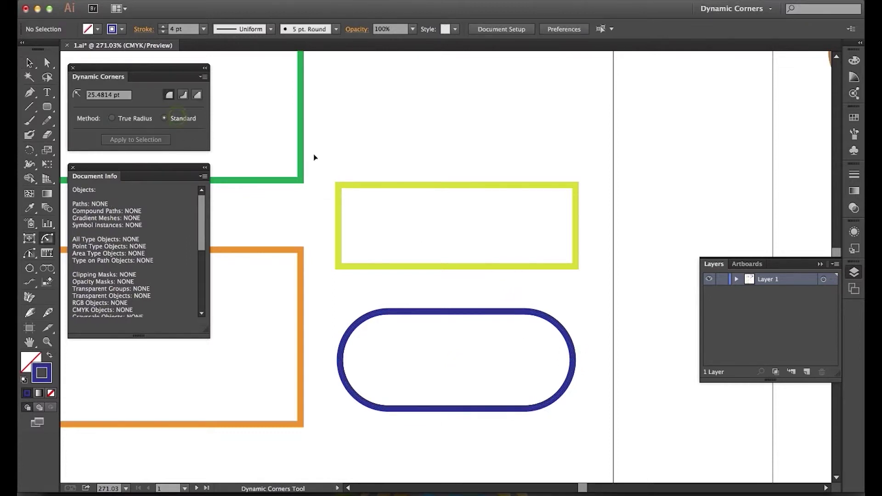
left_click_drag(326, 173, 371, 209)
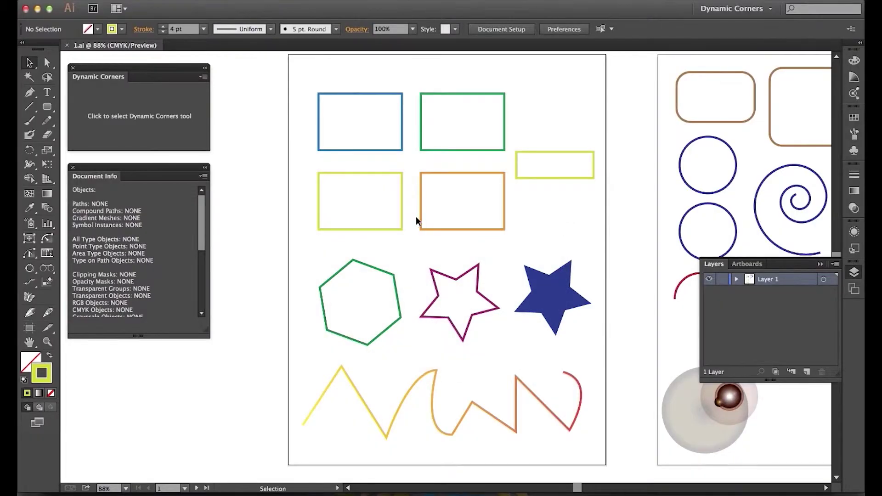
Select all the artwork on the active artboard and hide the selection edges.
key("alt+super")
key("alt+super+a")
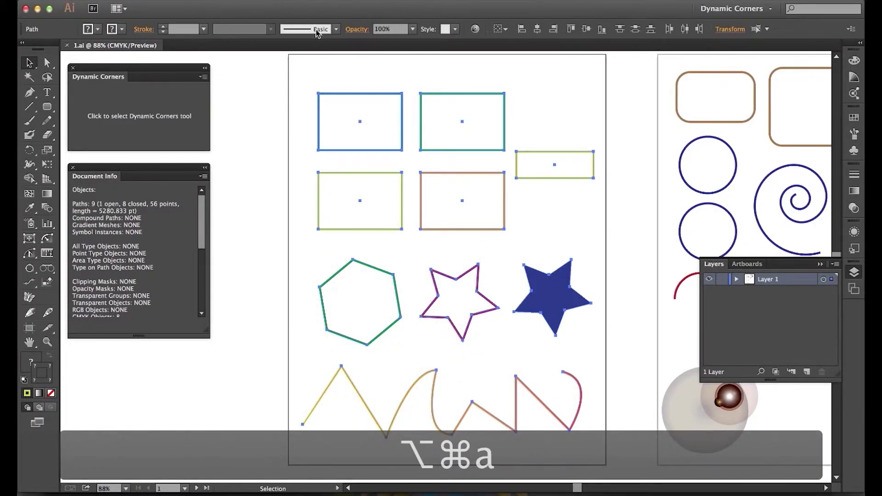
left_click(303, 6)
left_click(334, 145)
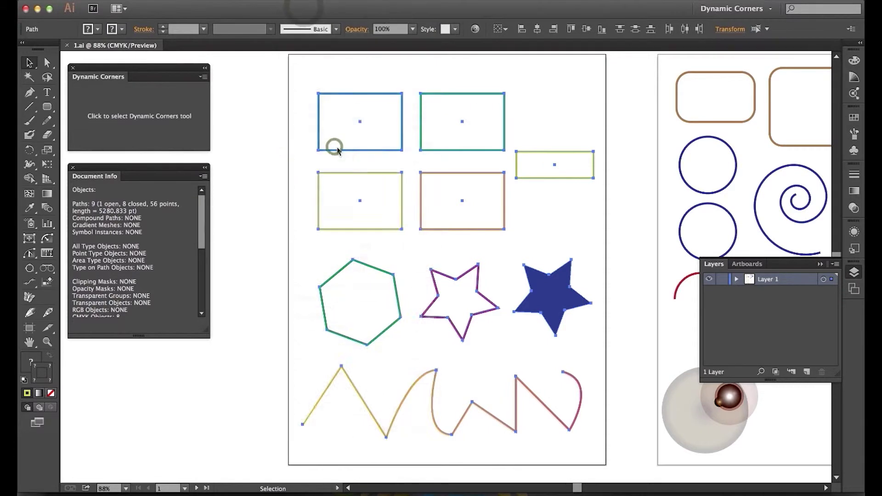
Round the blue rectangle's upper-left corner at about 50 pt, the large yellow rectangle's upper-right corner and the hexagon's top corner.
key("c")
left_click_drag(344, 95, 319, 93)
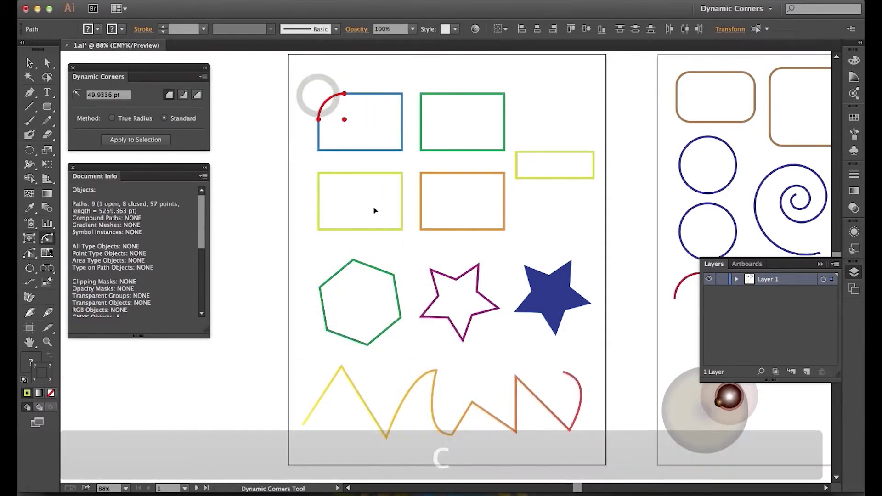
left_click_drag(402, 175, 366, 209)
left_click_drag(353, 267, 366, 311)
Round the open path's vertical spike and its curved peak with Standard dynamic corners.
left_click_drag(515, 379, 531, 413)
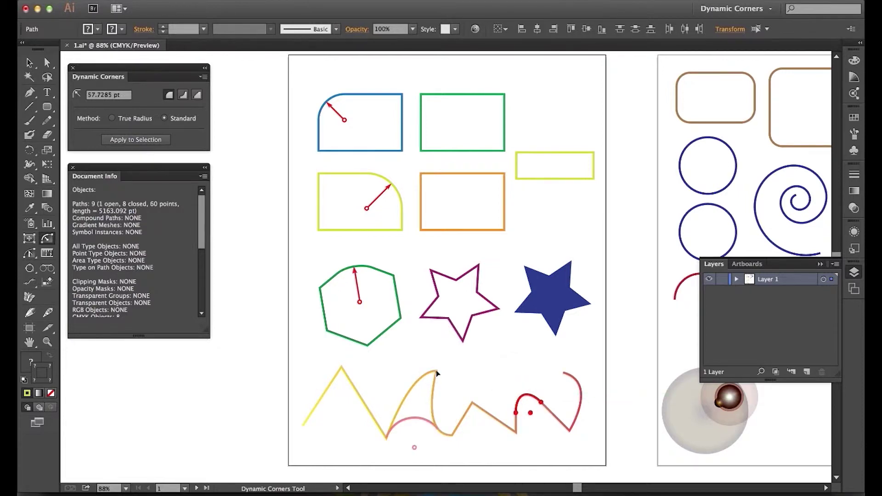
left_click_drag(437, 373, 417, 405)
left_click(485, 387)
Deselect everything and round the small yellow rectangle's upper-left corner at about 51 pt.
key("super+shift+a")
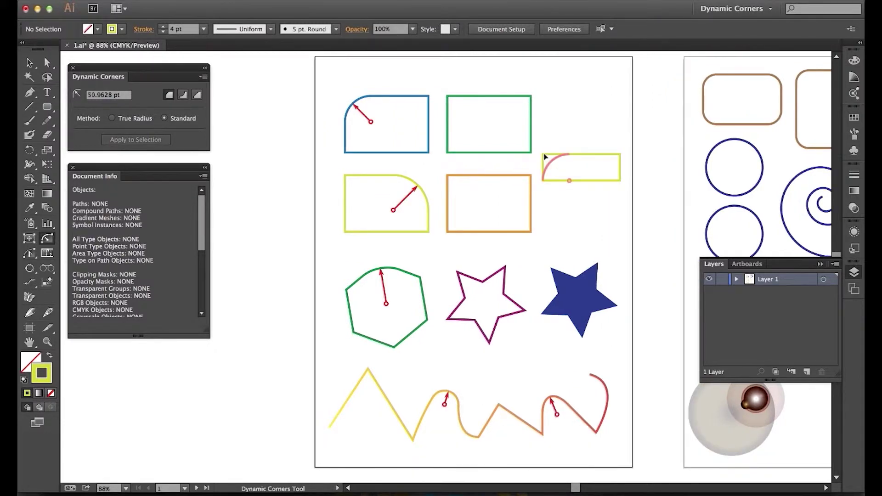
left_click_drag(545, 154, 546, 191)
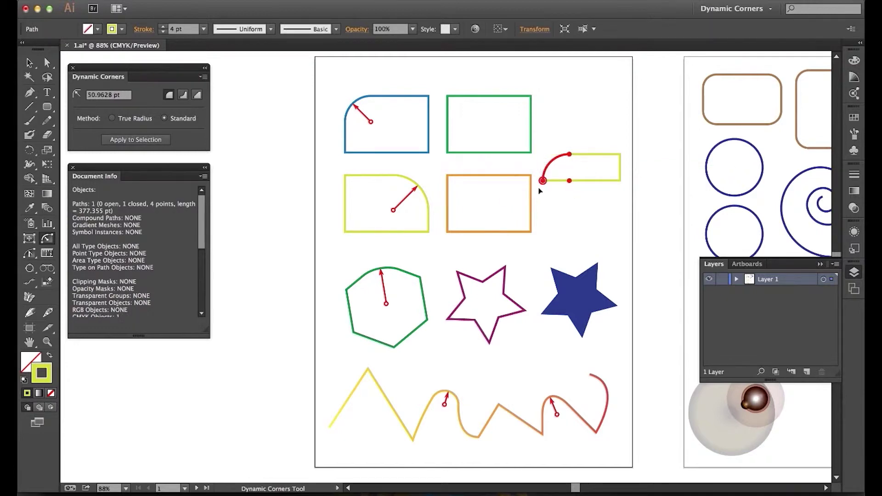
left_click_drag(504, 199, 477, 248)
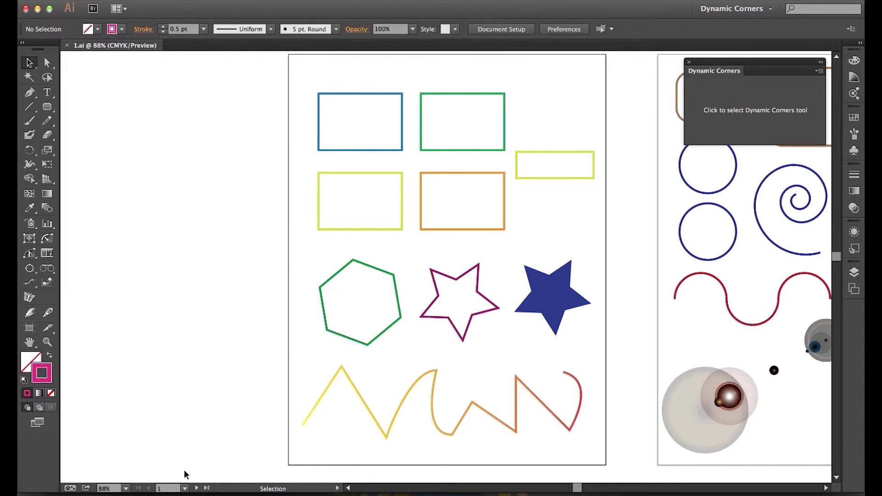
Go to the second artboard and enlarge the lower-left corner radius of the brown rounded square.
left_click(196, 489)
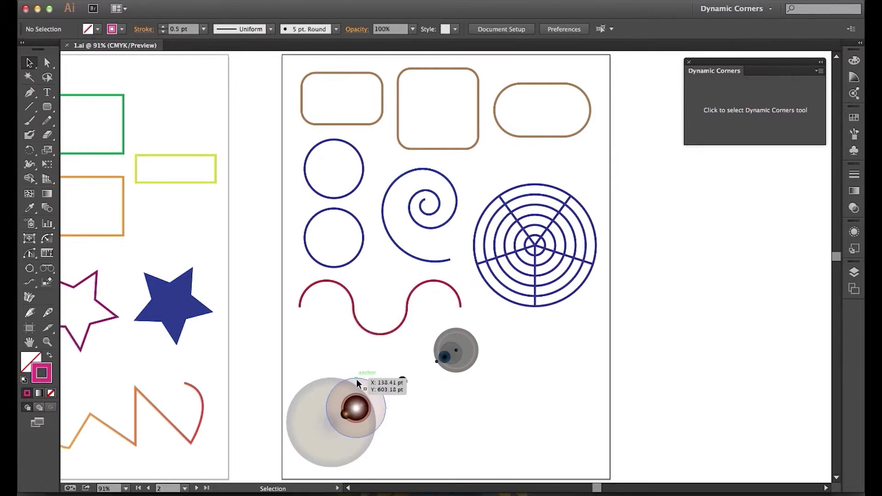
key("c")
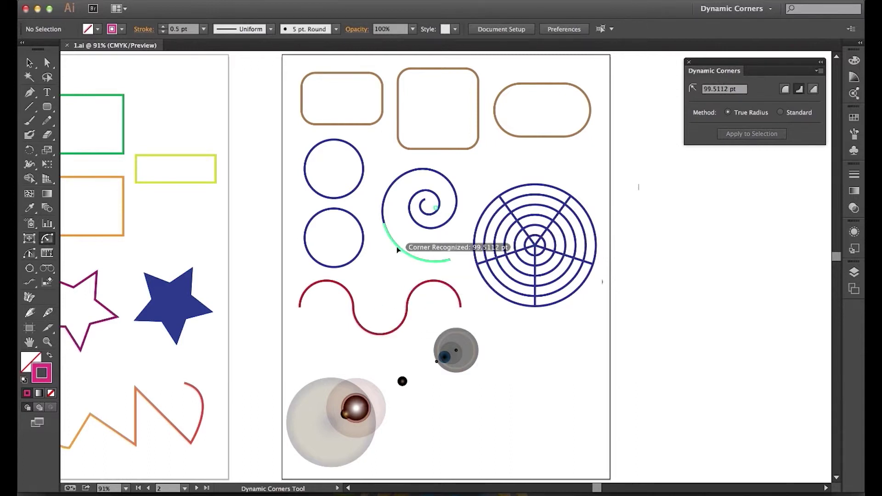
left_click_drag(397, 137, 362, 149)
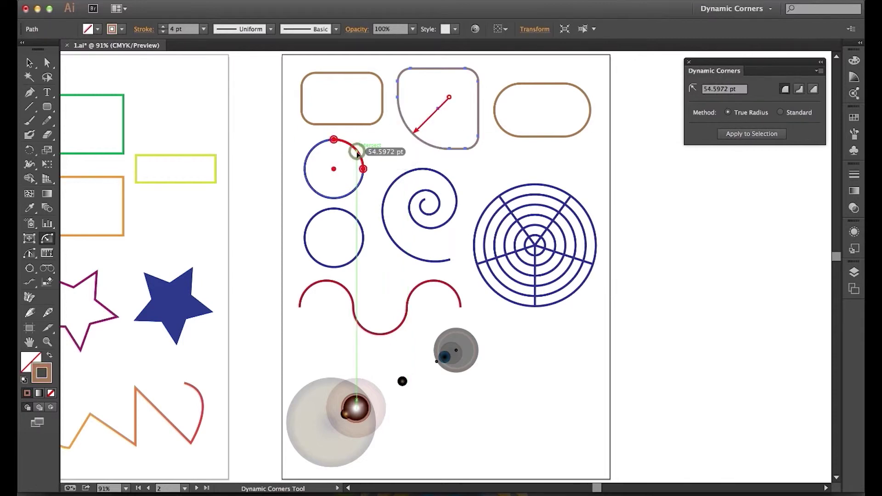
Reduce the upper blue circle's upper-right corner to about 32 pt, and invert that corner and the lower circle's lower-left corner.
left_click(362, 149, "shift")
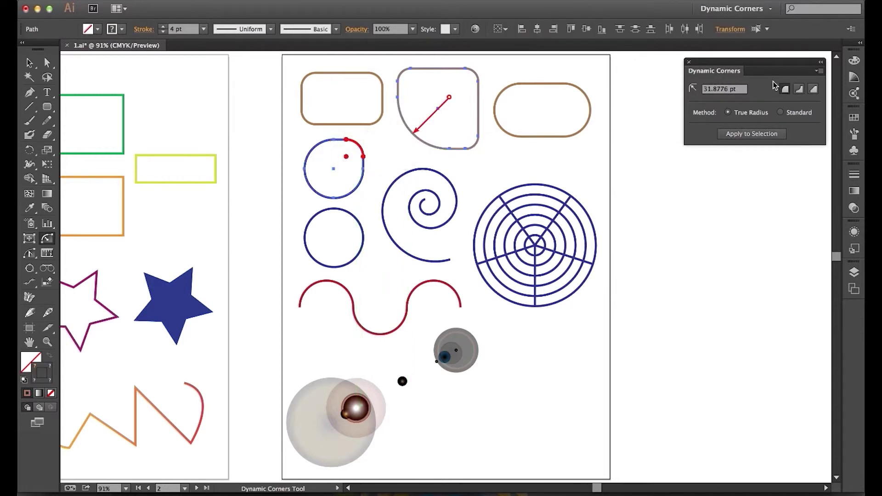
left_click(799, 89)
left_click(319, 259)
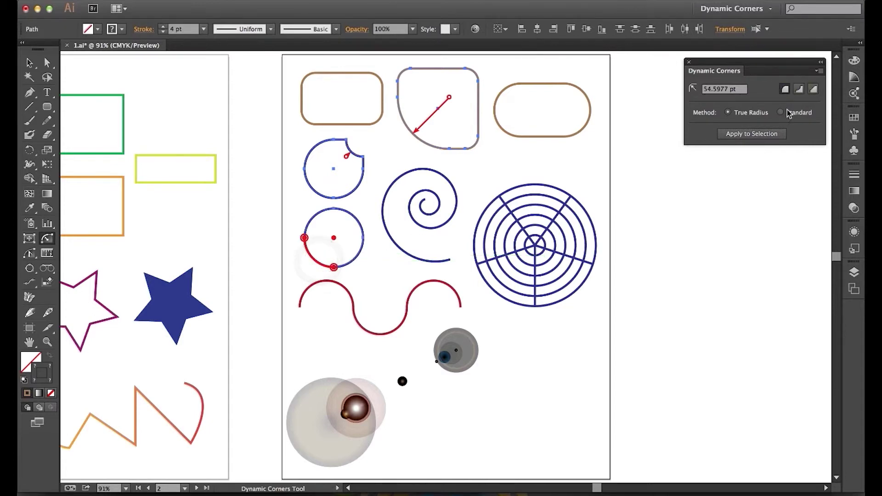
left_click(799, 89)
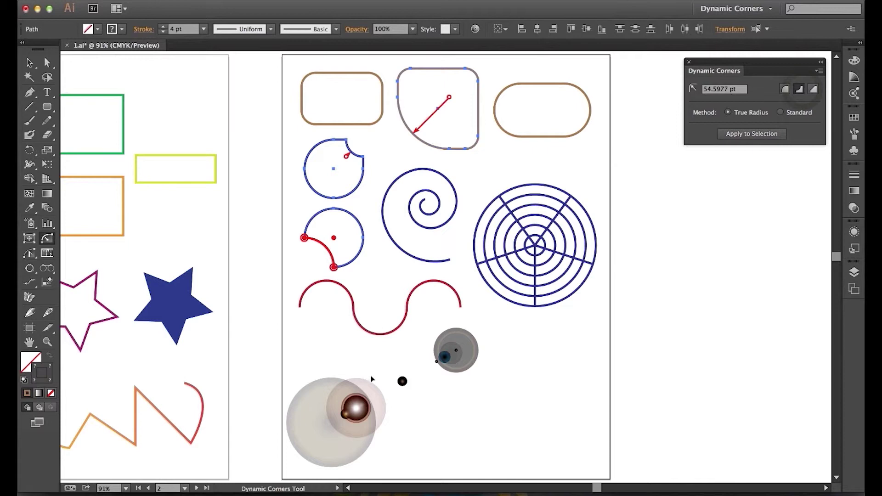
Make the small grey circle's upper-right corner and the large beige circle's upper-left corner sharp, then deselect everything.
left_click_drag(462, 330, 473, 326)
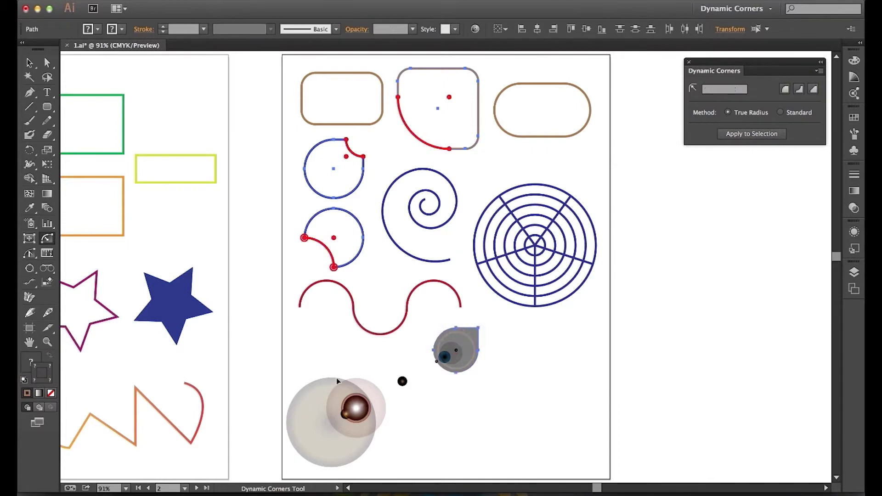
left_click(325, 379)
left_click_drag(332, 366, 379, 368)
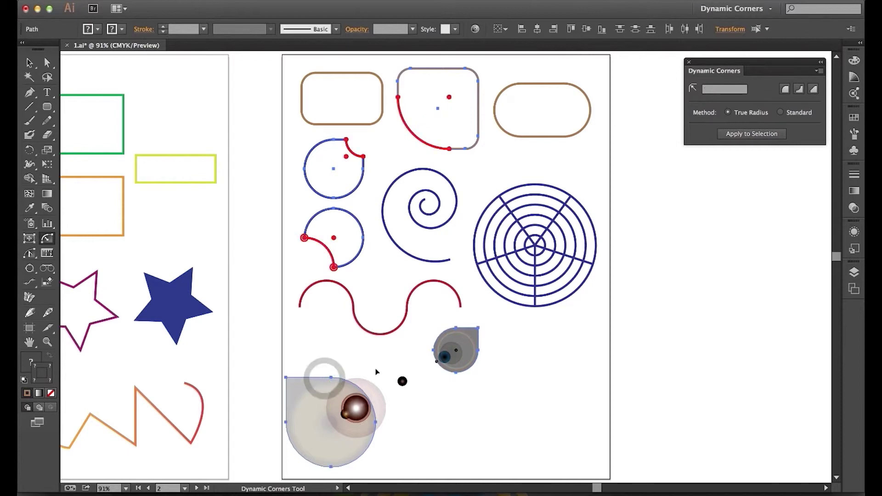
key("super+a")
key("v")
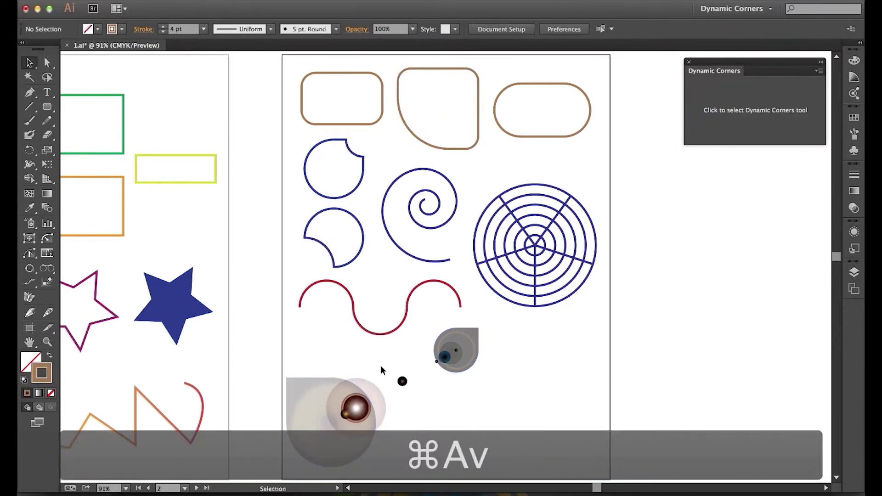
Convert the brown pill shape's rounded ends to dynamic corners and adjust its lower-left corner.
left_click(538, 137)
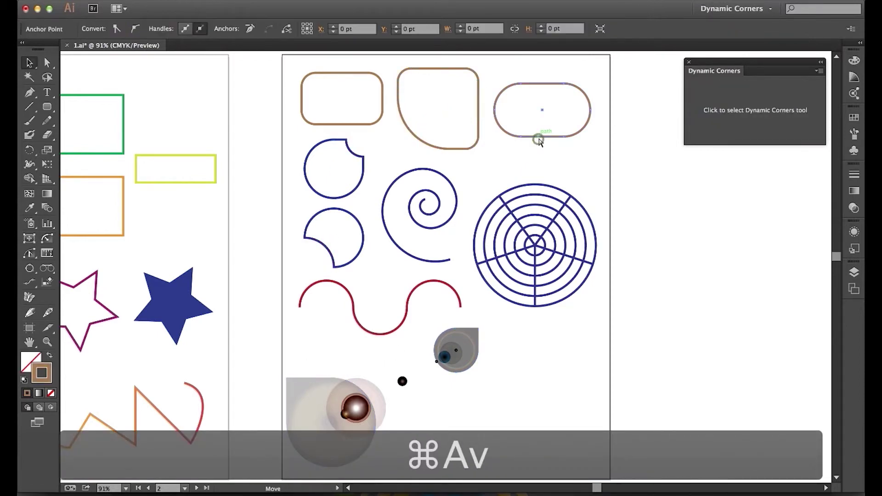
left_click(818, 70)
left_click(799, 73)
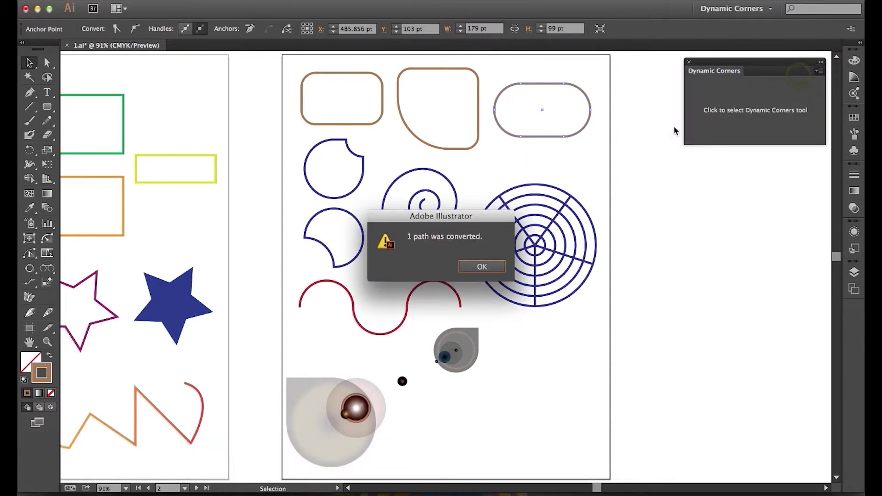
left_click(481, 267)
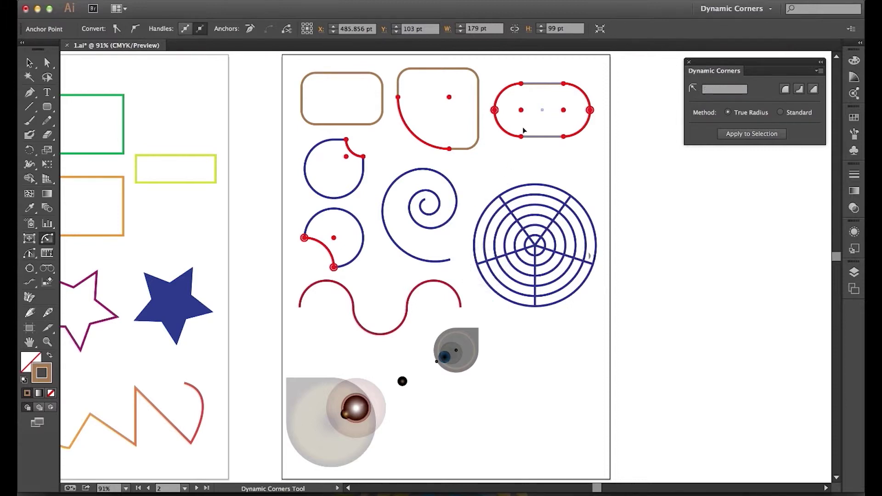
left_click_drag(504, 131, 506, 157)
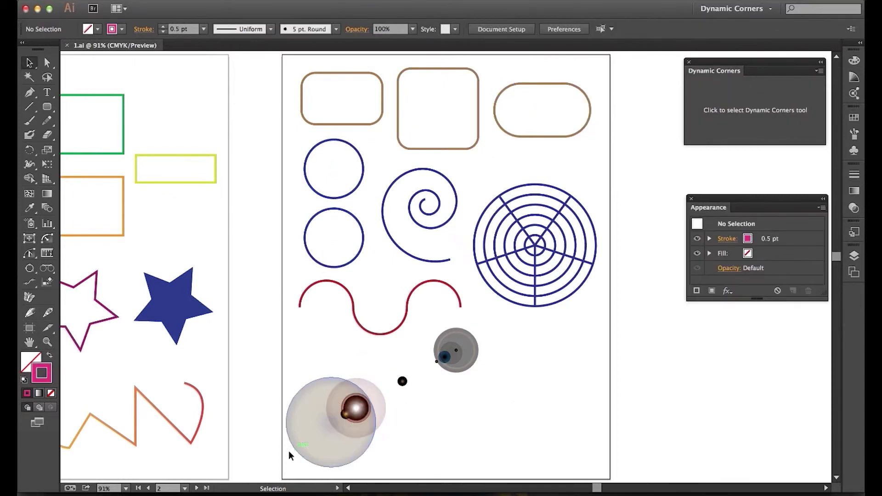
Go to the third artboard and inspect the Appearance attributes of the small green square and the many-pointed starburst.
left_click(196, 488)
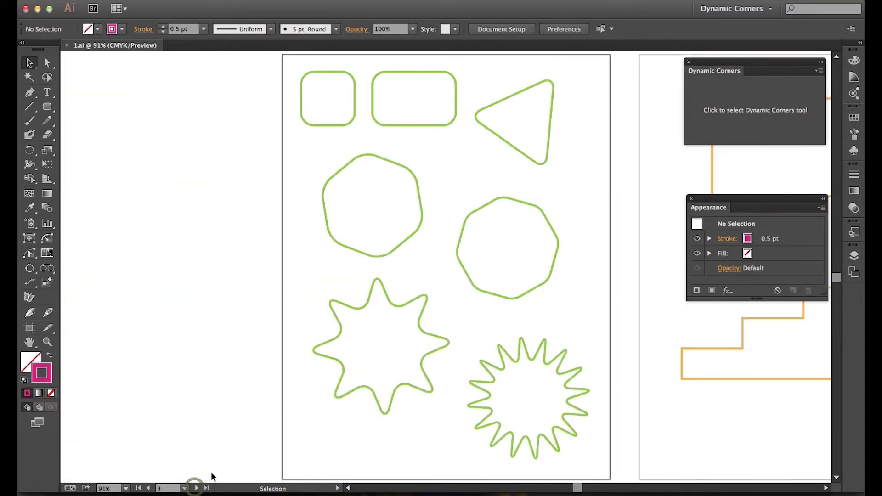
left_click_drag(326, 139, 288, 105)
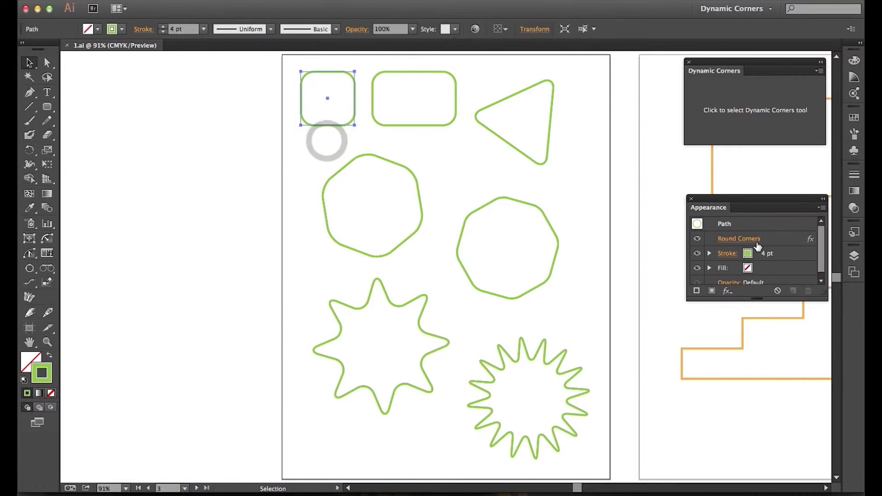
left_click(439, 205)
left_click(566, 351)
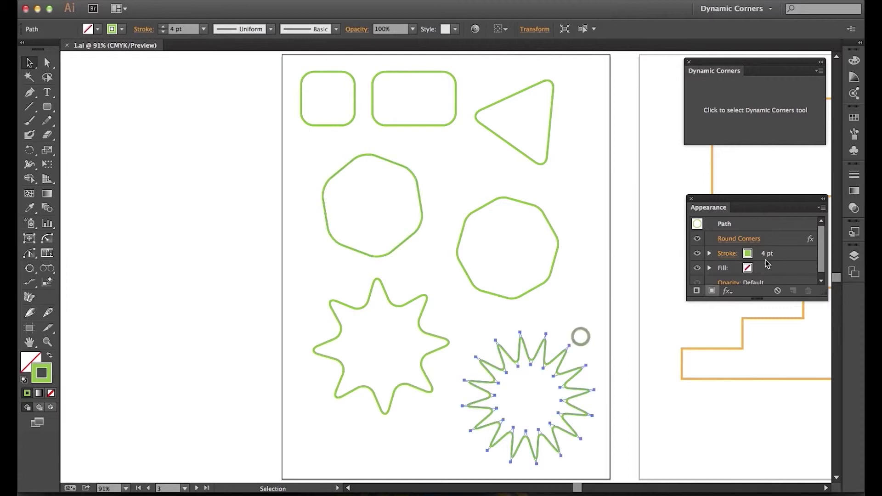
left_click(435, 309)
left_click(601, 241)
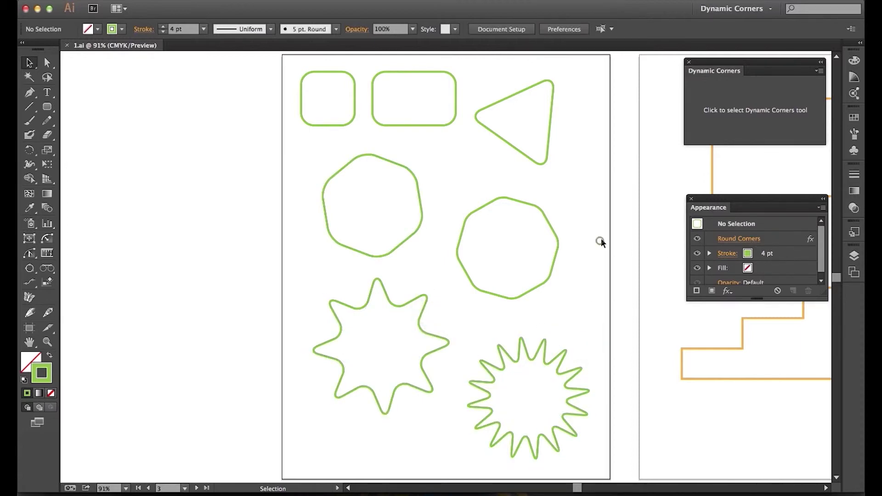
Select everything on the active artboard and convert the shapes' Round Corners effects to dynamic corners.
left_click(230, 1)
left_click(238, 19)
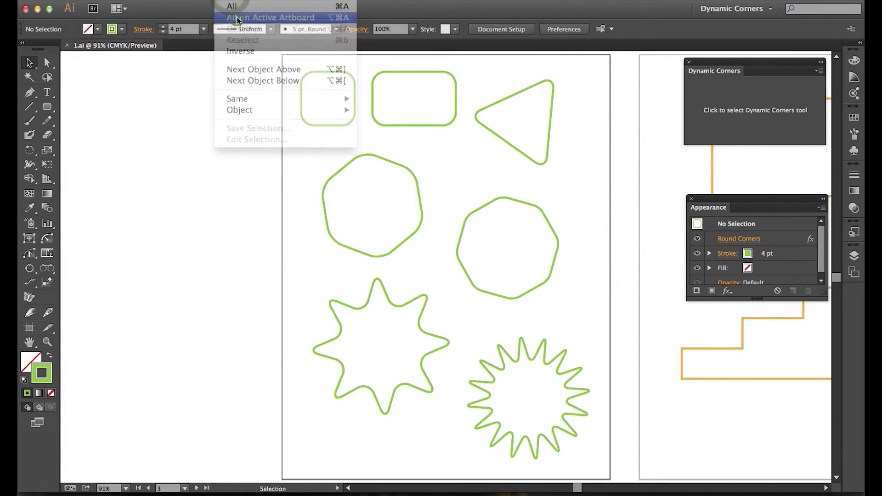
left_click(819, 73)
left_click(775, 83)
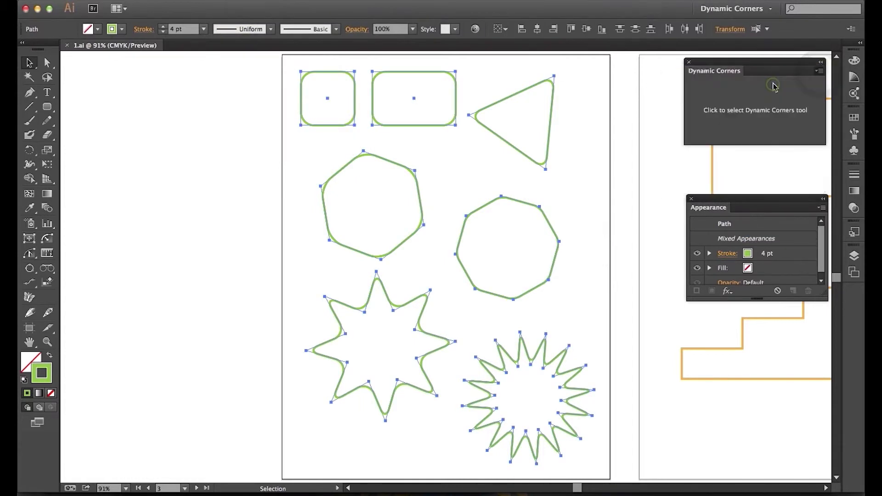
left_click(501, 264)
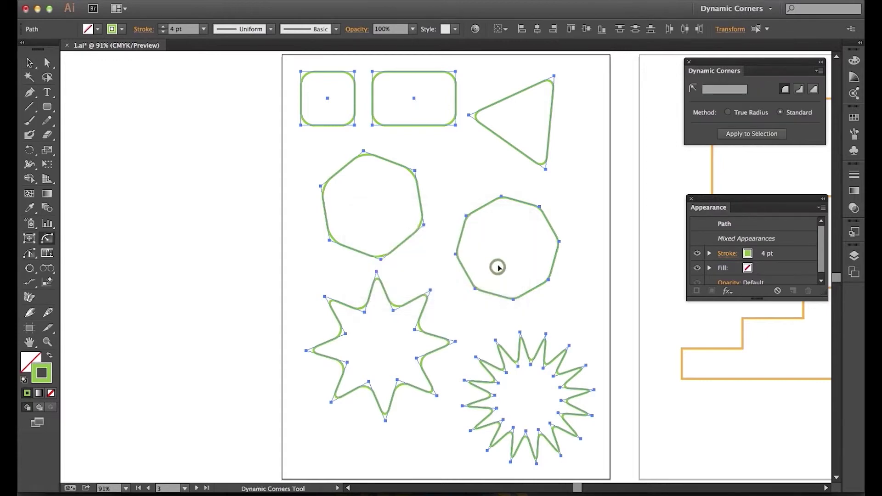
left_click(479, 196)
Enlarge the radius of the triangle's lower corner and remove the rounding from the hexagon's upper-right corner.
left_click_drag(555, 173, 524, 123)
left_click_drag(430, 152, 437, 170)
Reduce the small green square's lower-right corner radius, and work on the octagon's upper-left and the eight-pointed star's upper-right corners.
left_click(359, 141)
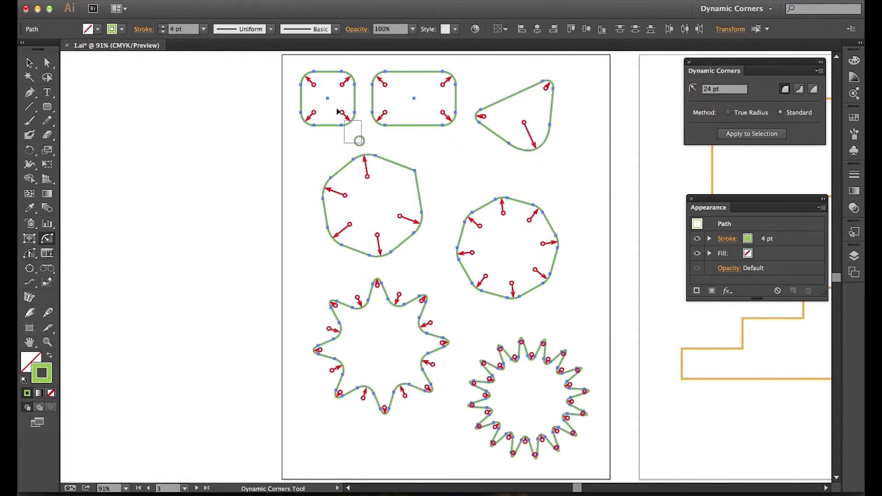
left_click_drag(344, 113, 364, 137)
left_click_drag(452, 206, 509, 251)
left_click(426, 244)
left_click_drag(415, 289, 410, 316)
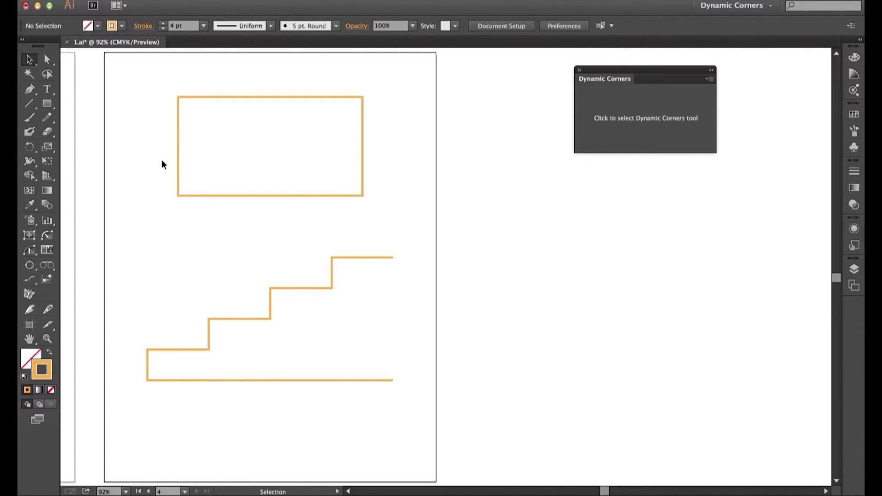
On the fourth artboard, check the sharp orange rectangle and staircase path by selecting them and clearing the selection.
left_click_drag(164, 166, 273, 308)
left_click(238, 246)
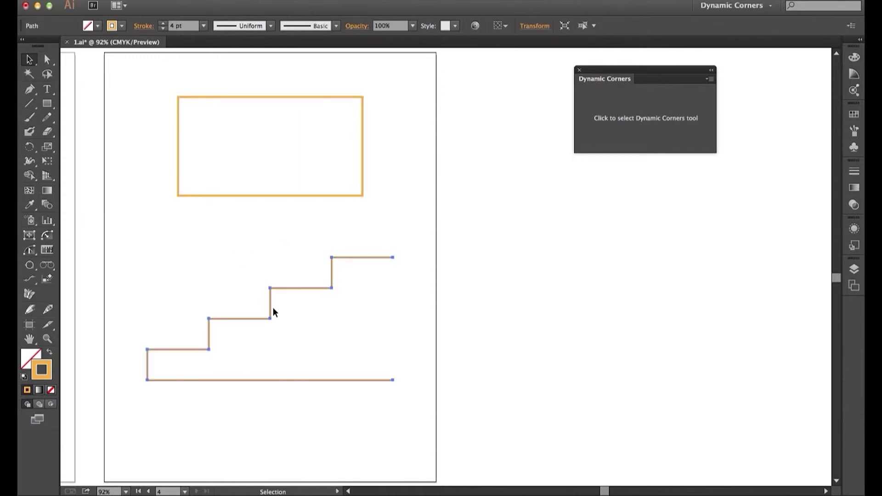
left_click(249, 272)
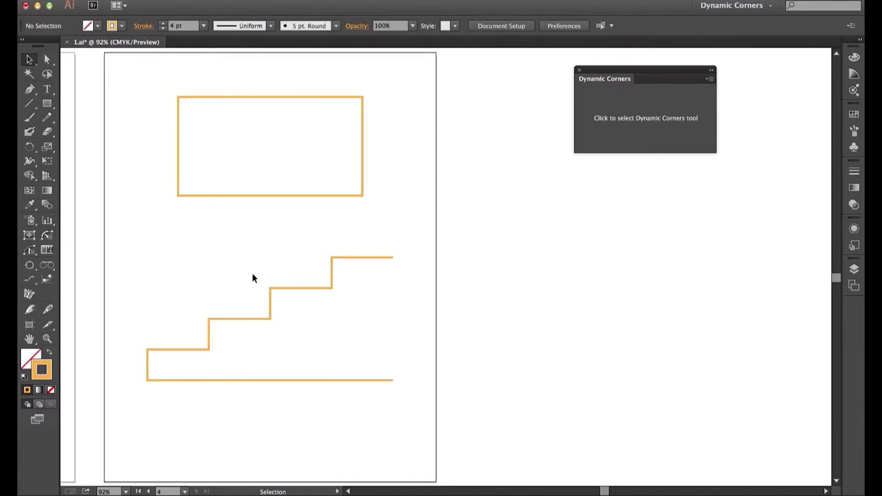
left_click_drag(152, 169, 197, 209)
left_click(223, 241)
left_click_drag(224, 242, 276, 338)
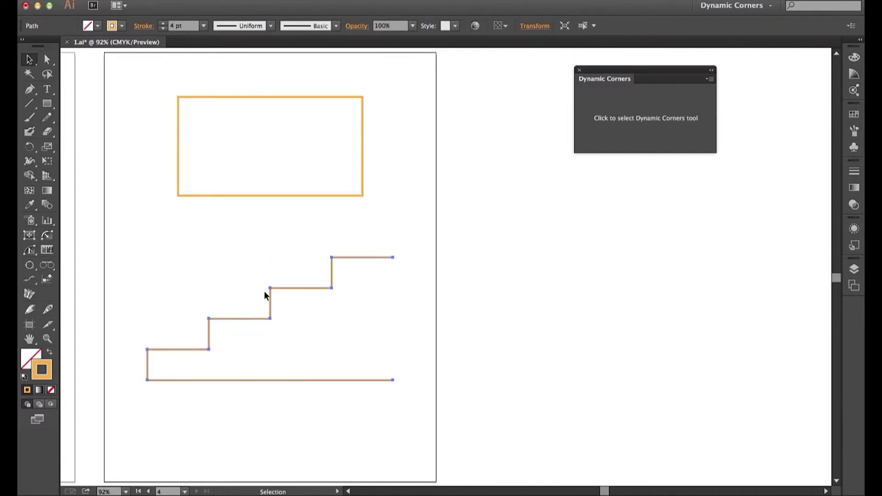
left_click(259, 269)
Apply 48 pt inverted round dynamic corners to the rectangle's two upper corners, and remove their dynamic status.
key("c")
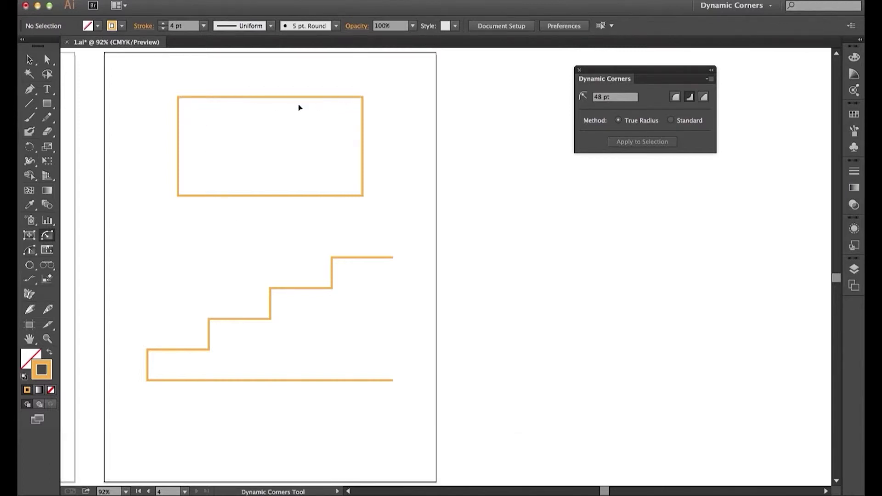
left_click_drag(151, 86, 399, 129)
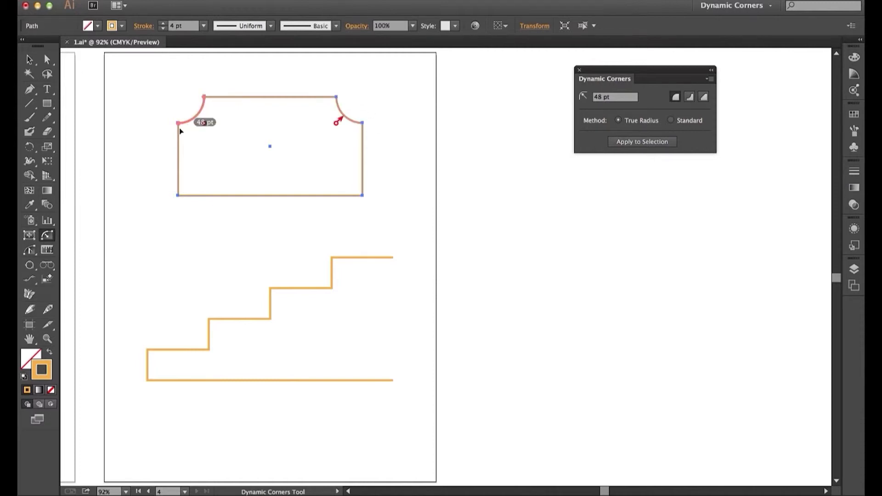
left_click_drag(165, 87, 378, 142)
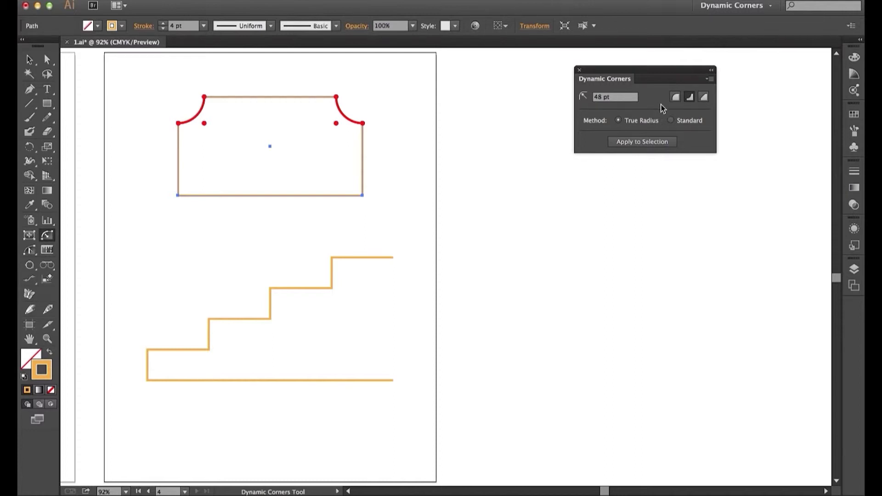
left_click(708, 79)
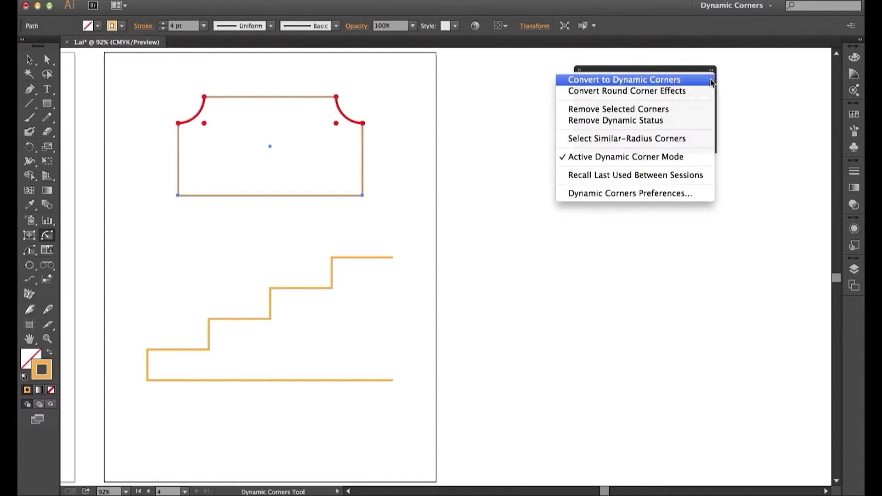
left_click(678, 122)
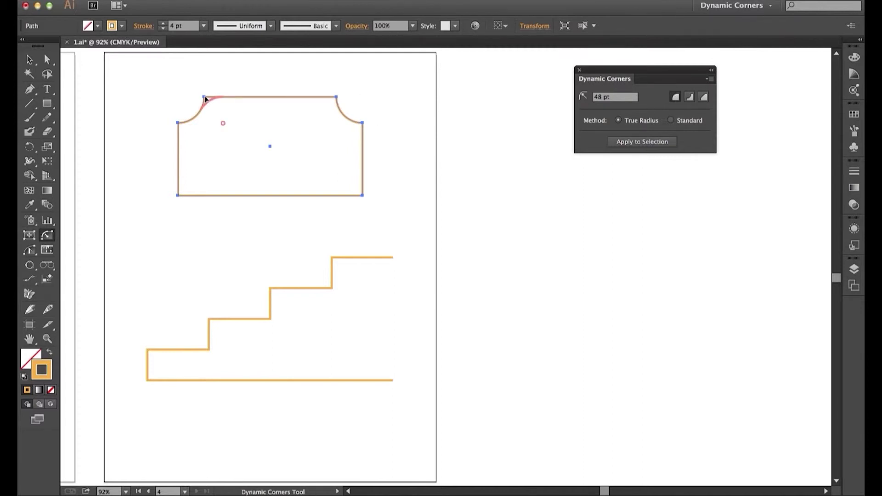
Round the four corner points at the ends of the rectangle's concave arcs with a 48 pt radius, and deselect everything.
left_click(205, 99)
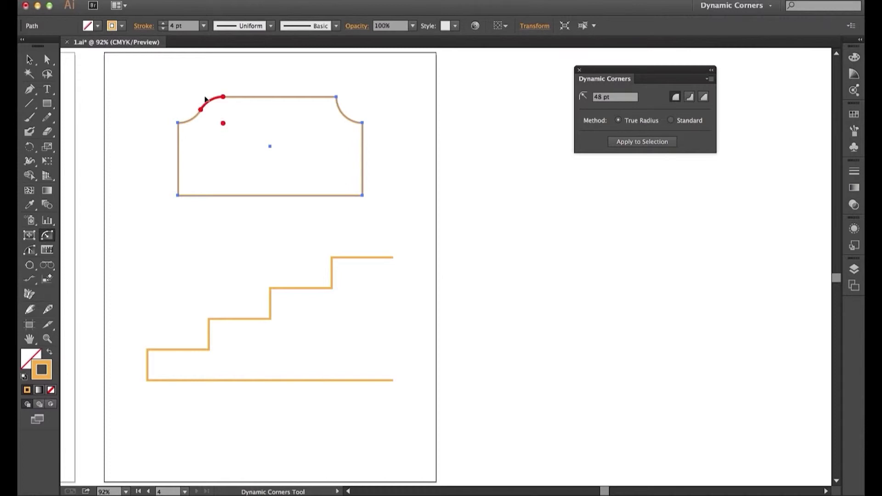
left_click(179, 125)
left_click(335, 100)
left_click(362, 124)
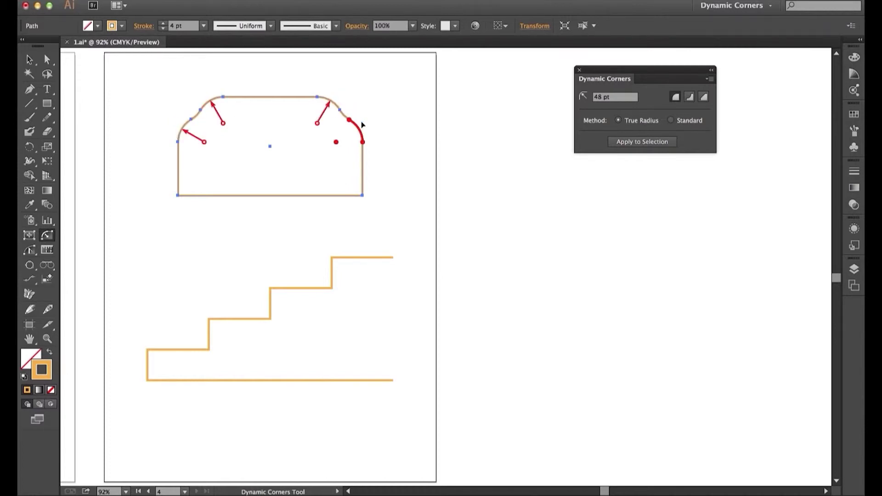
left_click(373, 134)
key("super+shift+a")
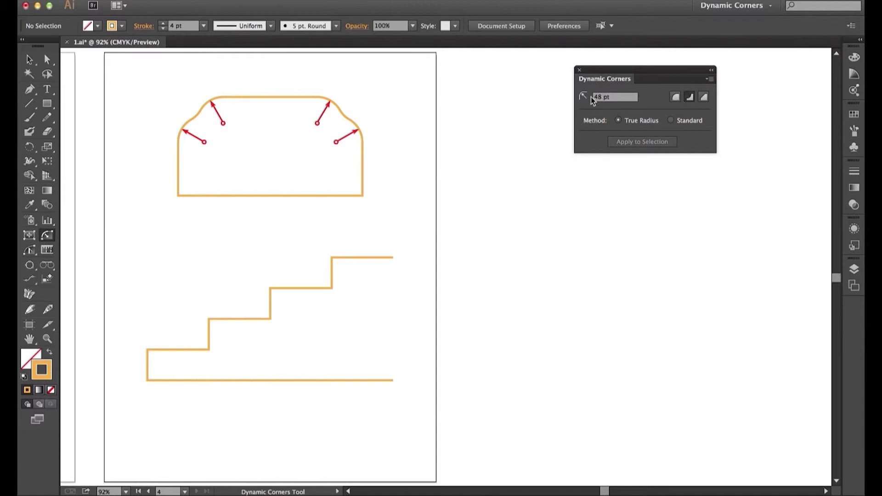
Add inverted round corners of about 24 pt to the staircase path's four outer corners, and remove their dynamic status.
left_click_drag(331, 258, 345, 271)
left_click(270, 291)
left_click(209, 322)
left_click(149, 351)
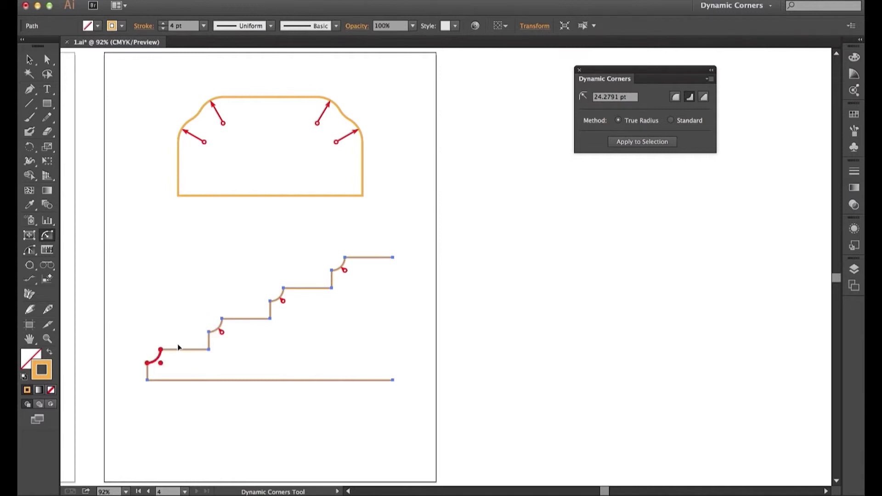
left_click(711, 82)
left_click(674, 125)
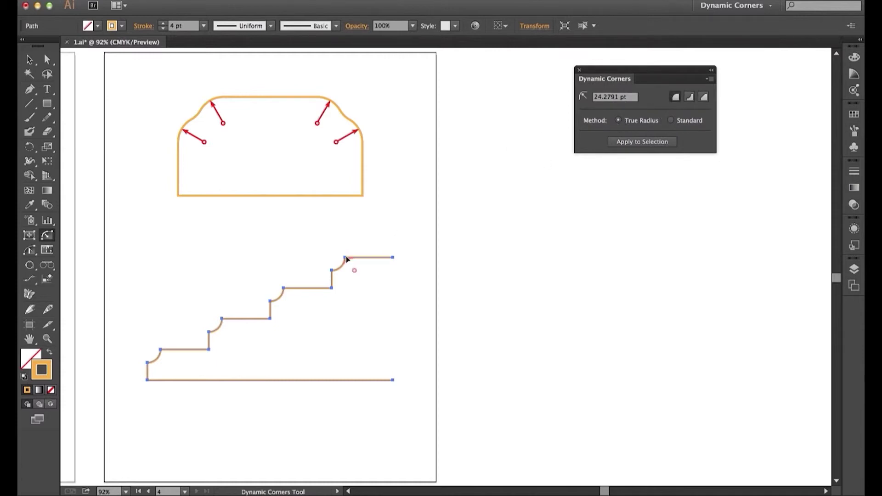
Round the corner points at the ends of the staircase's upper concave arcs with a radius of about 24 pt.
left_click_drag(347, 260, 347, 260)
left_click(283, 289)
left_click(270, 302)
left_click(222, 319)
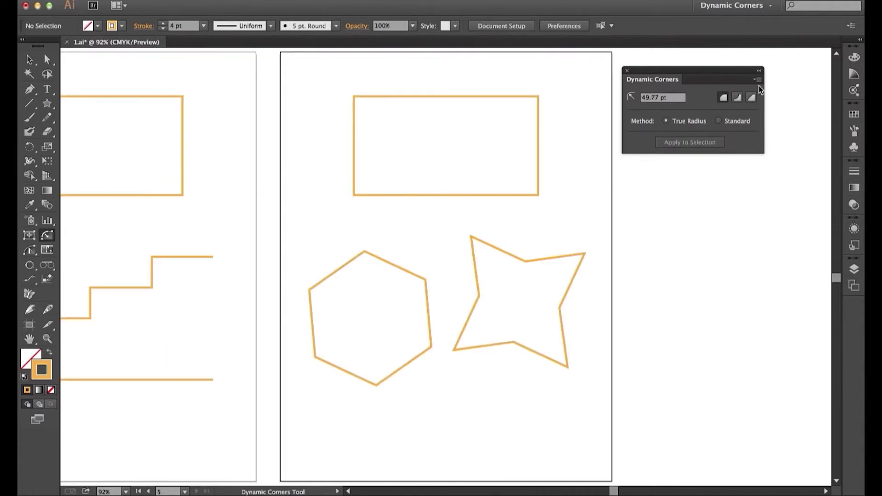
Review the Dynamic Corners preferences, including the Select Similar tolerance, and close them without changes.
left_click(756, 80)
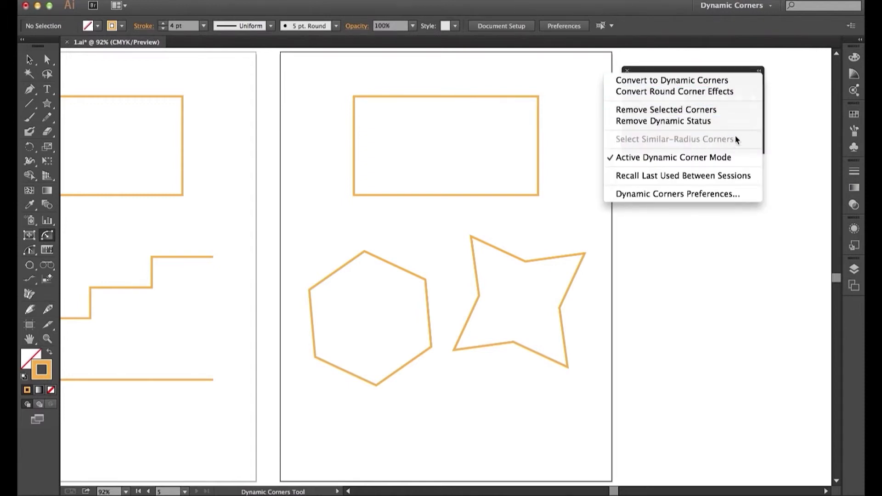
left_click(638, 195)
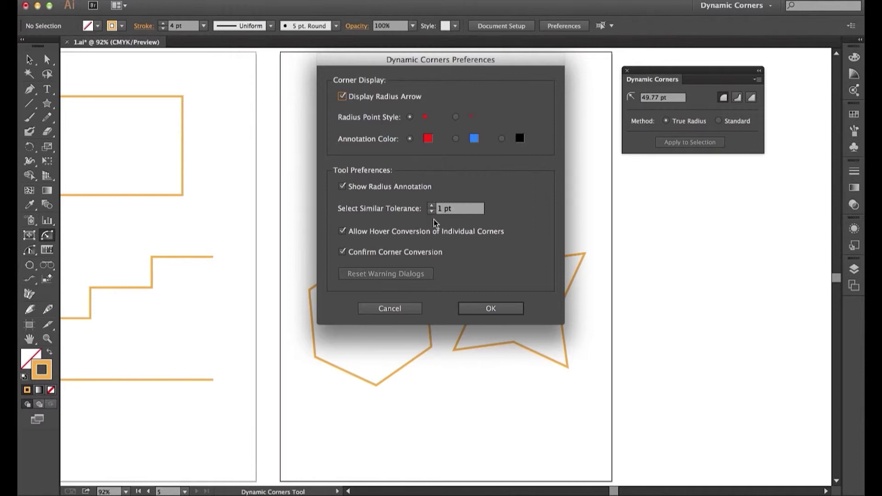
left_click(390, 309)
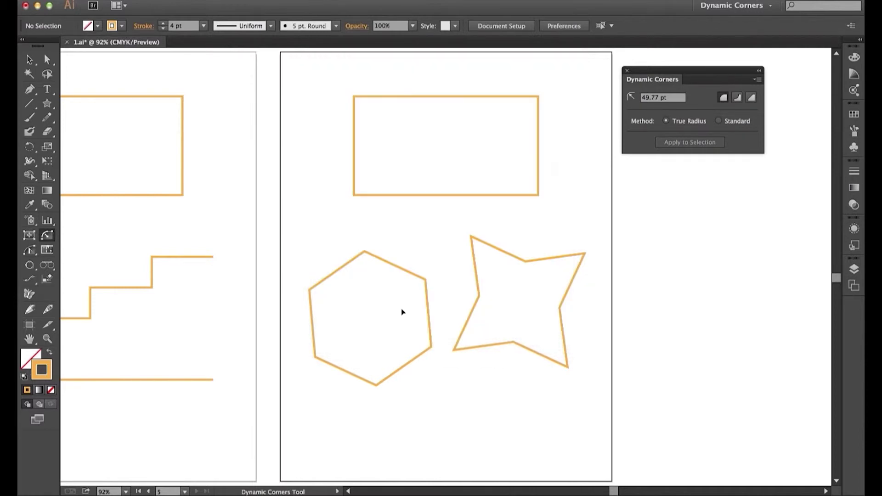
Round the fifth artboard rectangle's upper-right and lower-left corners to a true radius of about 50 pt.
mouse_move(540, 100)
left_click_drag(539, 100, 516, 130)
left_click_drag(355, 193, 382, 170)
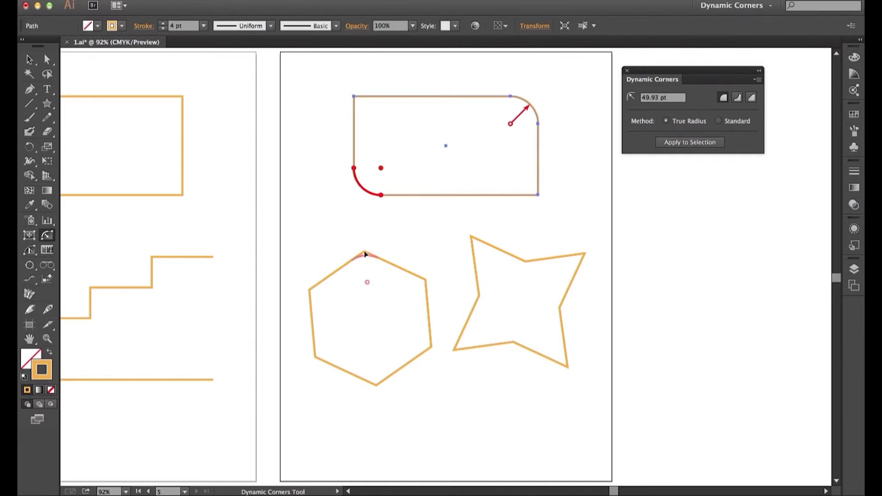
Round the hexagon's top and bottom corners to about 50 pt and the star's upper-right tip to about 51 pt.
left_click(365, 254)
left_click(376, 386)
left_click_drag(584, 254, 537, 286)
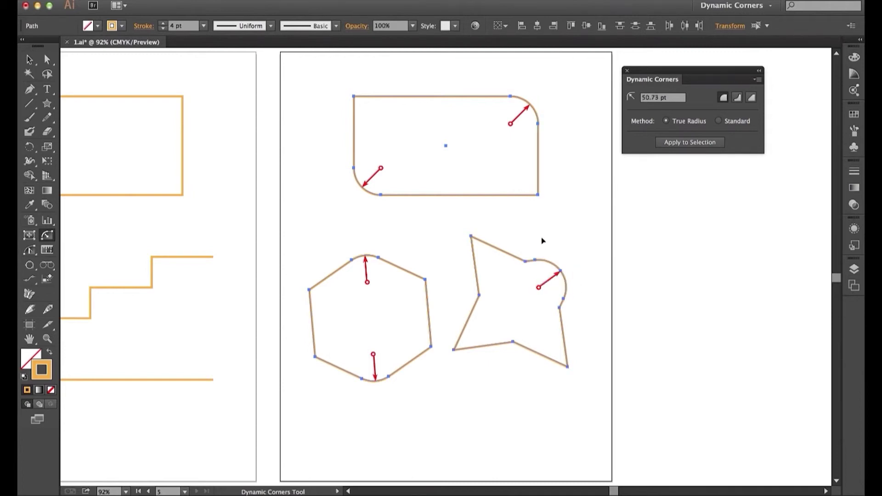
Deselect all paths, pick the star's rounded corner, select all similar-radius corners on the artboard, and clear that corner selection.
key("super+shift+a")
left_click(538, 288)
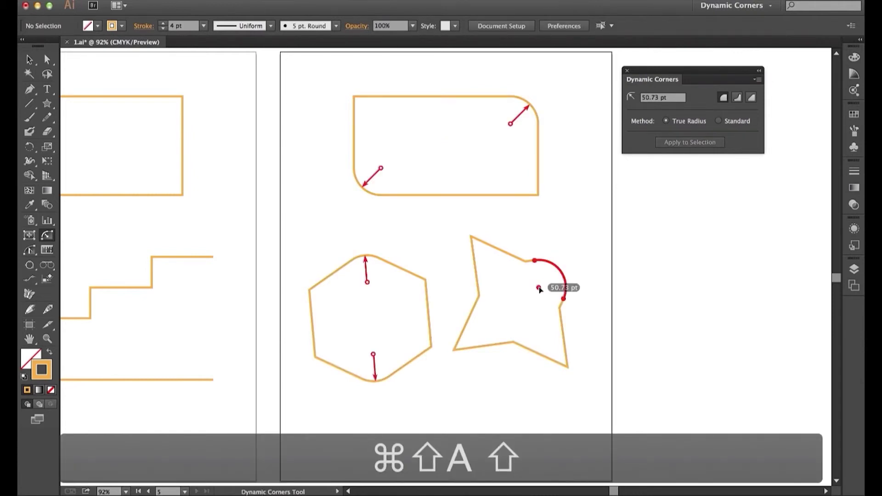
left_click(756, 82)
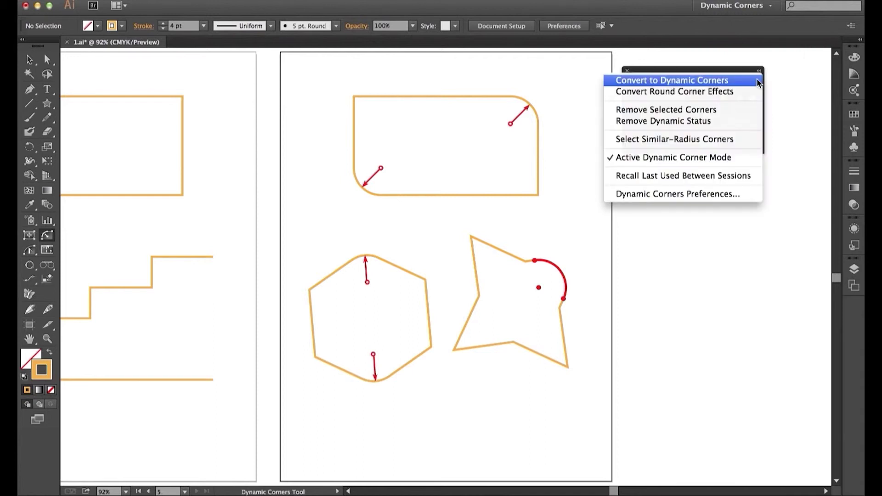
left_click(736, 139)
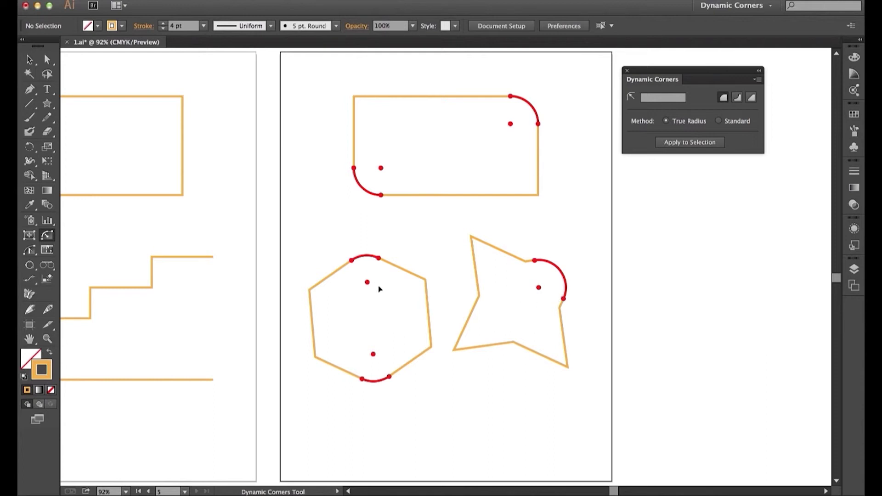
left_click(422, 264)
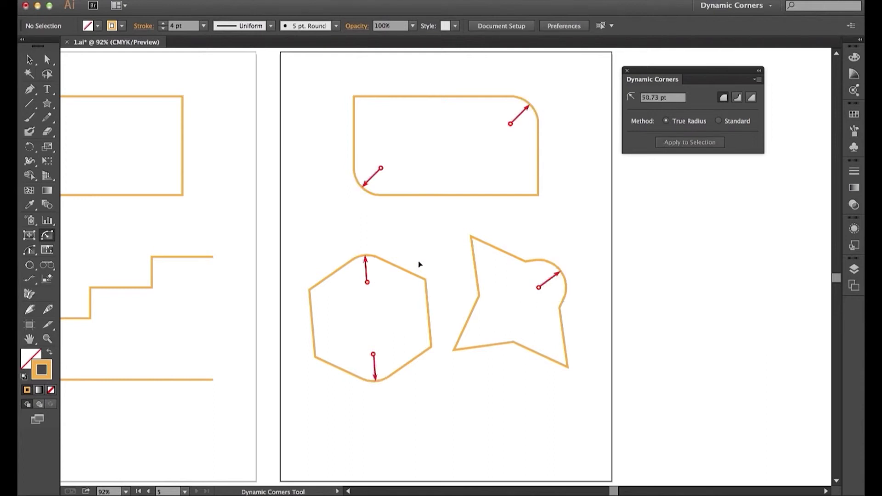
Select the hexagon and rectangle paths, pick the hexagon's top rounded corner, and select similar-radius corners within only those paths.
left_click(404, 269)
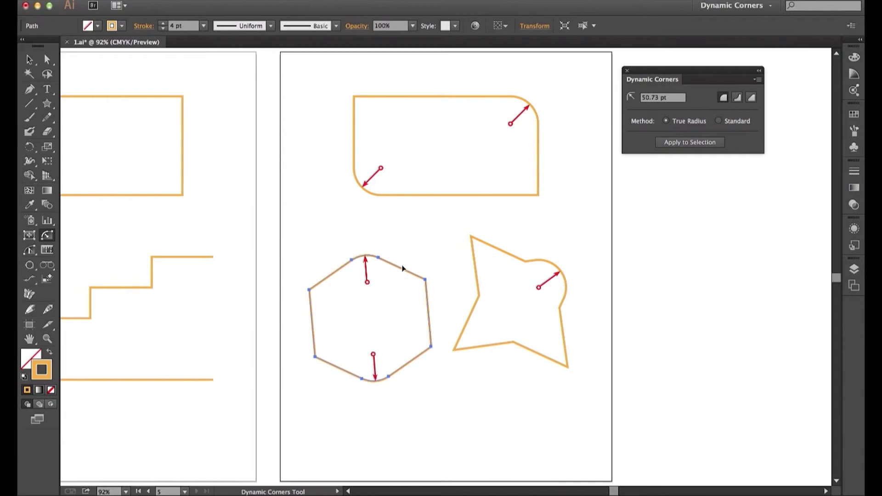
left_click_drag(415, 217, 398, 183)
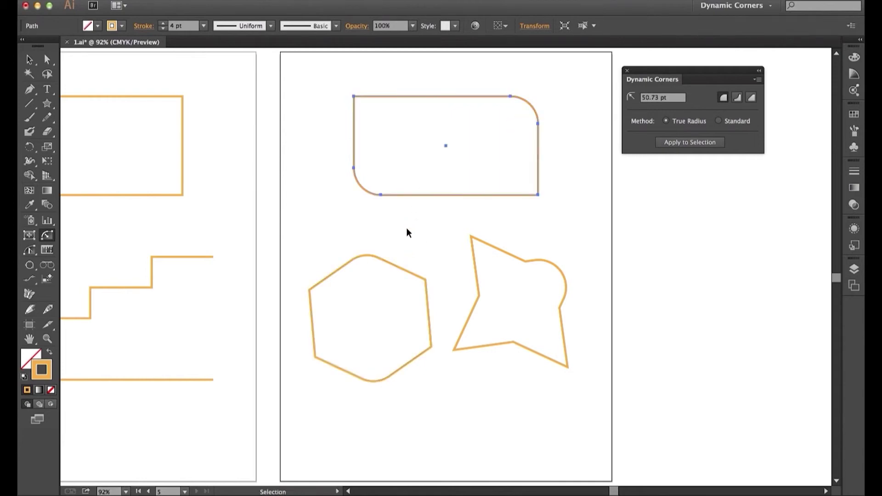
left_click_drag(408, 233, 368, 283)
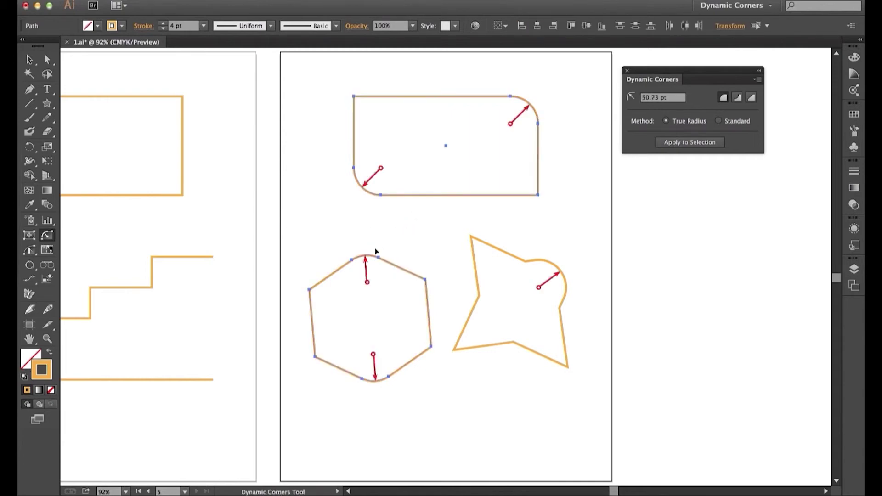
left_click(368, 282)
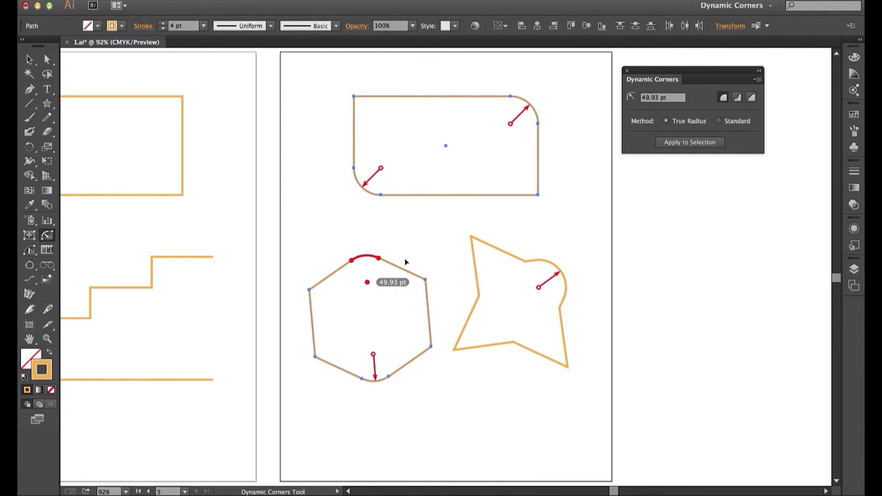
left_click(756, 79)
left_click(730, 139)
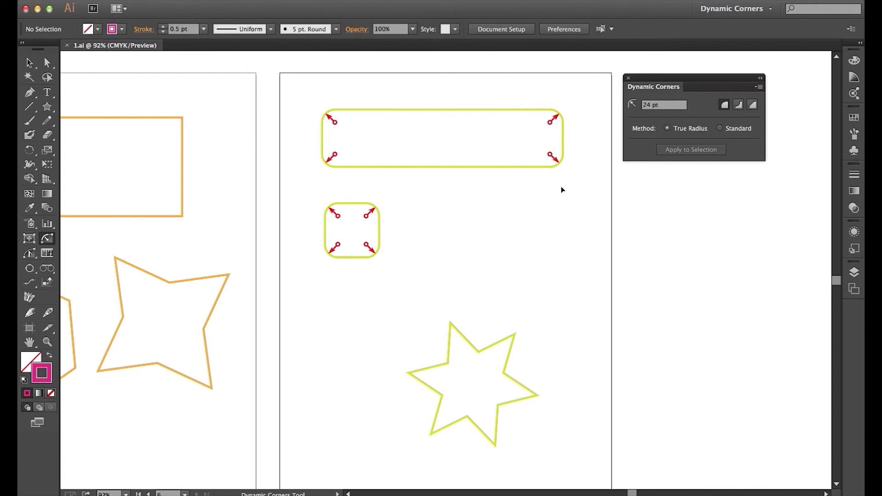
Check Active Dynamic Corner Mode, pull the long rounded rectangle's upper-right corner outward and its left side inward, and redisplay its dynamic corners.
left_click(759, 88)
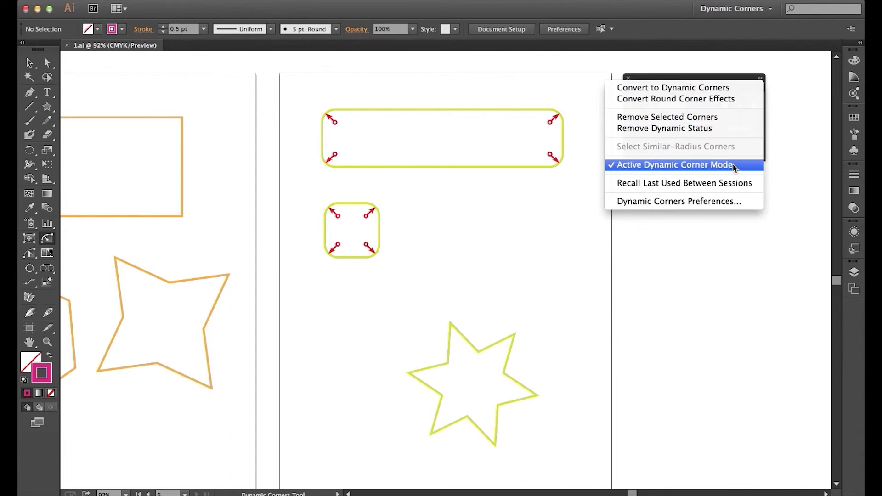
left_click(593, 169)
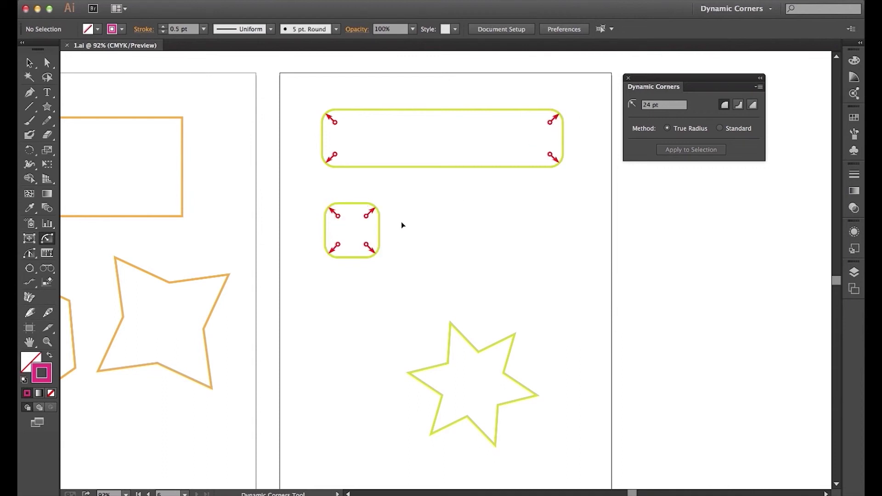
key("a")
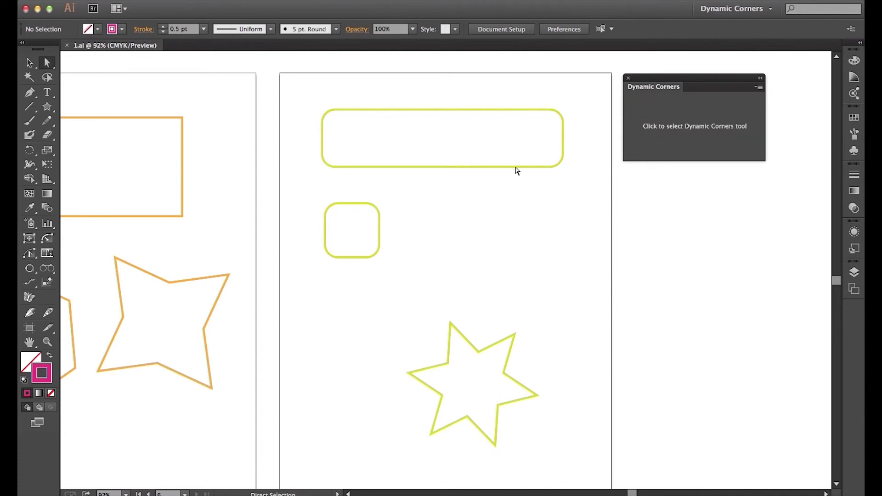
left_click_drag(535, 99, 586, 70)
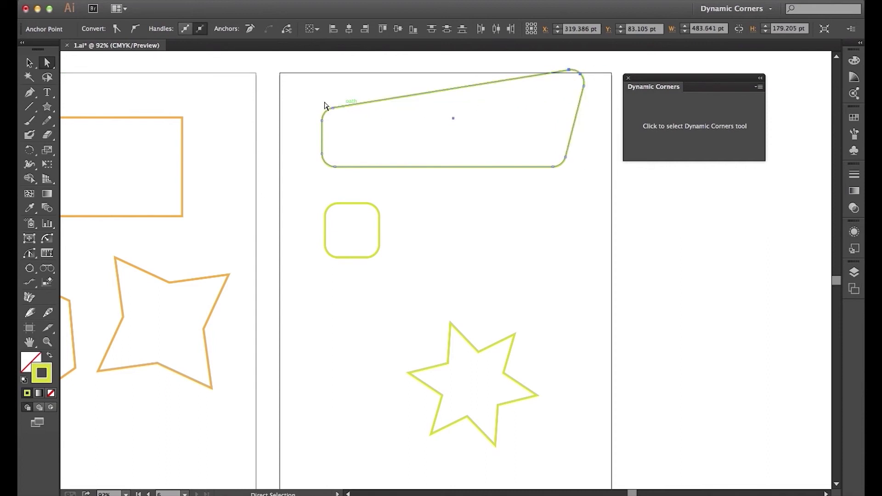
left_click_drag(330, 114, 365, 115)
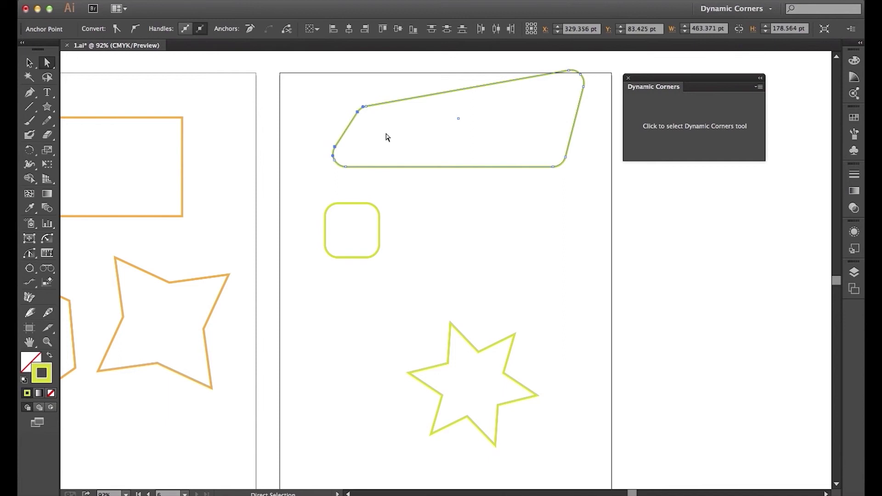
left_click(652, 136)
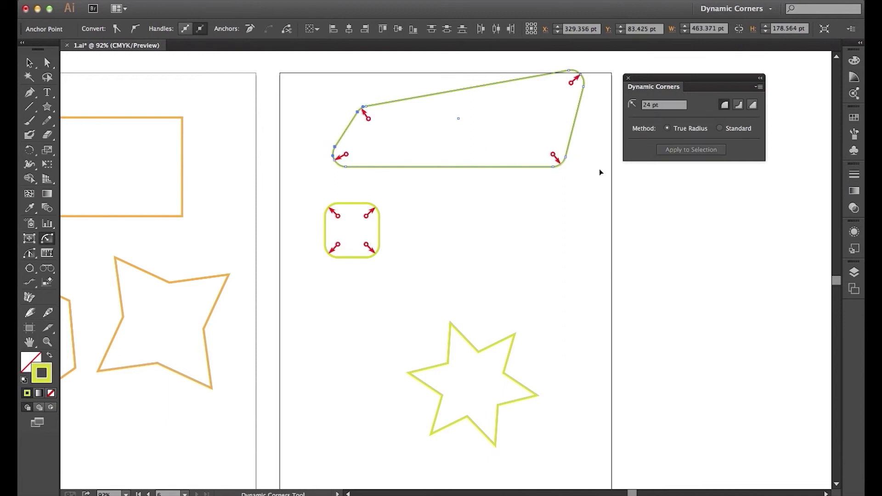
Move the reshaped rectangle's lower-right corner well inward to the left and show the dynamic corner annotations again.
key("a")
left_click_drag(591, 148, 480, 147)
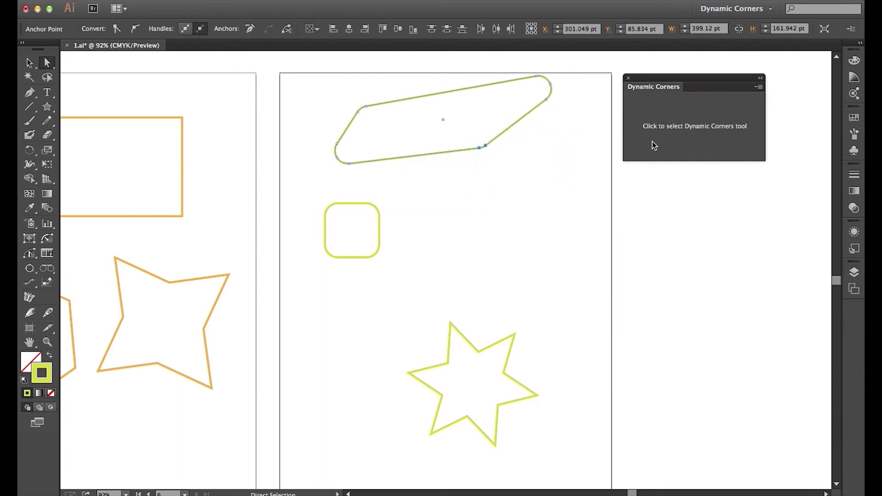
left_click(662, 137)
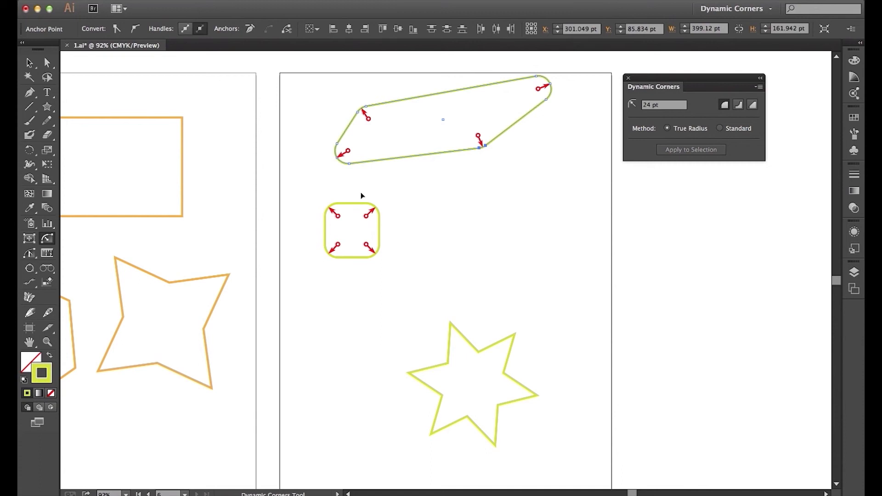
Toggle Smart Guides and stretch the small rounded square into a long bar by moving its two right corners, then deselect the path.
left_click_drag(359, 193, 384, 275)
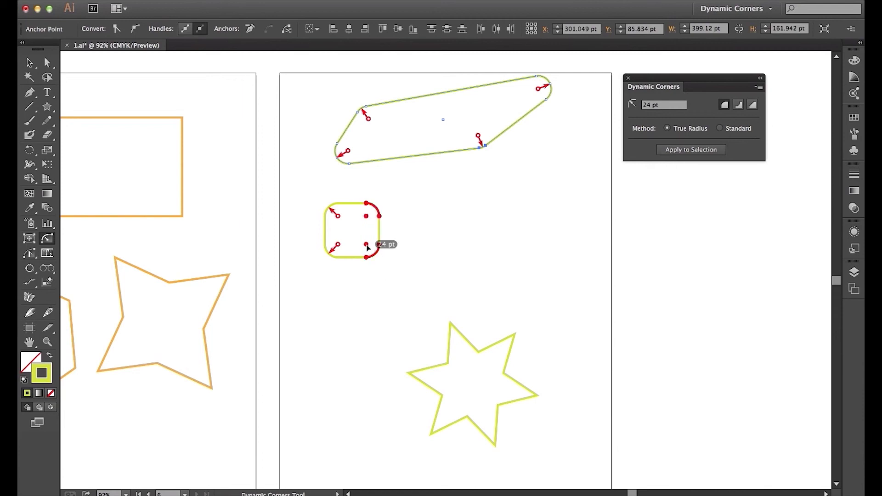
key("super+u")
left_click_drag(367, 248, 552, 247)
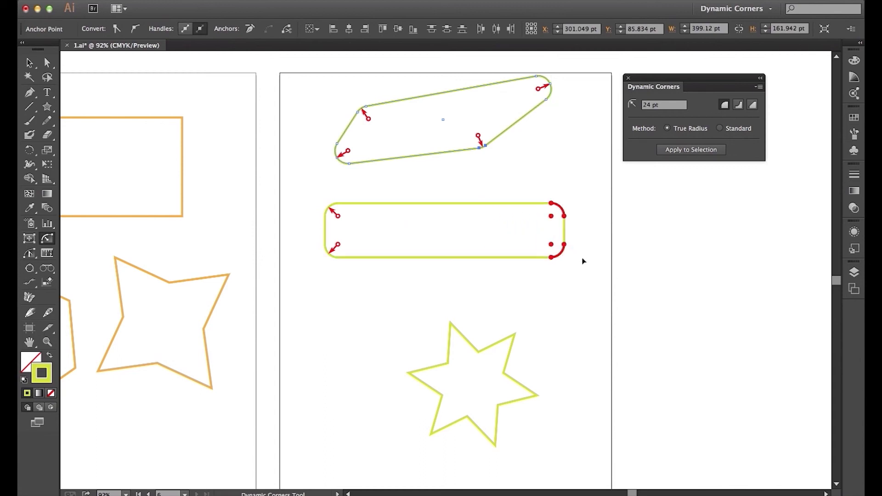
left_click(583, 261)
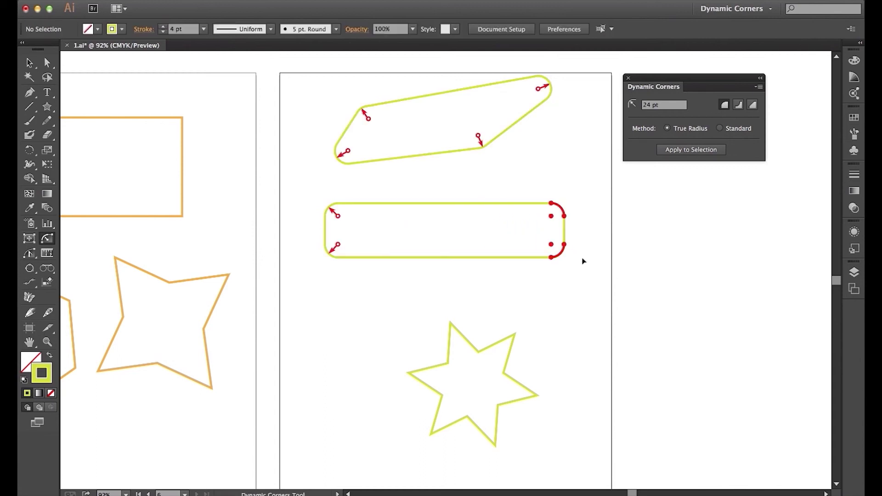
Round the star's top tip, upper-right tip and left inner corner to 24 pt, moving the top outward, the upper-right inward and the left outward.
left_click(451, 325)
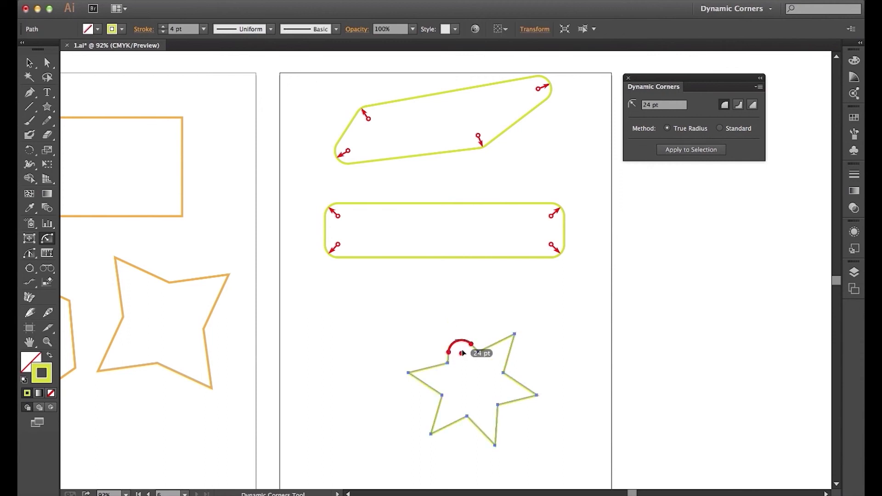
left_click_drag(462, 354, 441, 299)
left_click_drag(494, 358, 443, 423)
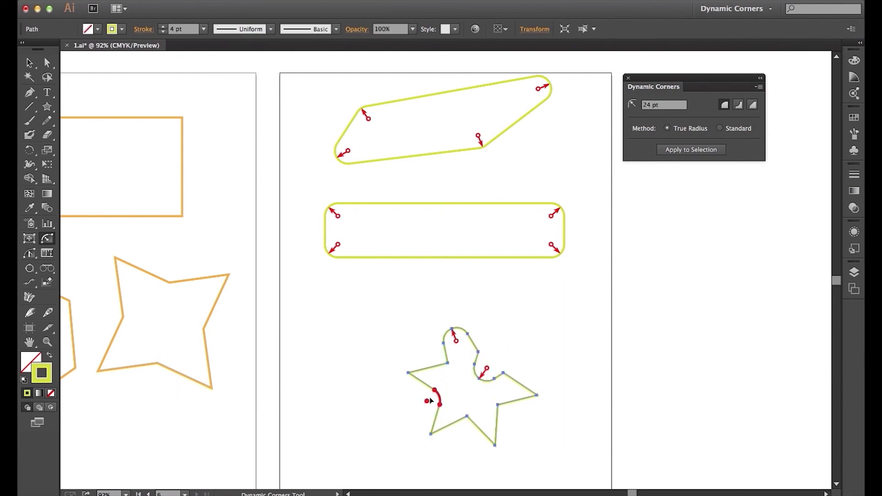
left_click_drag(427, 400, 350, 418)
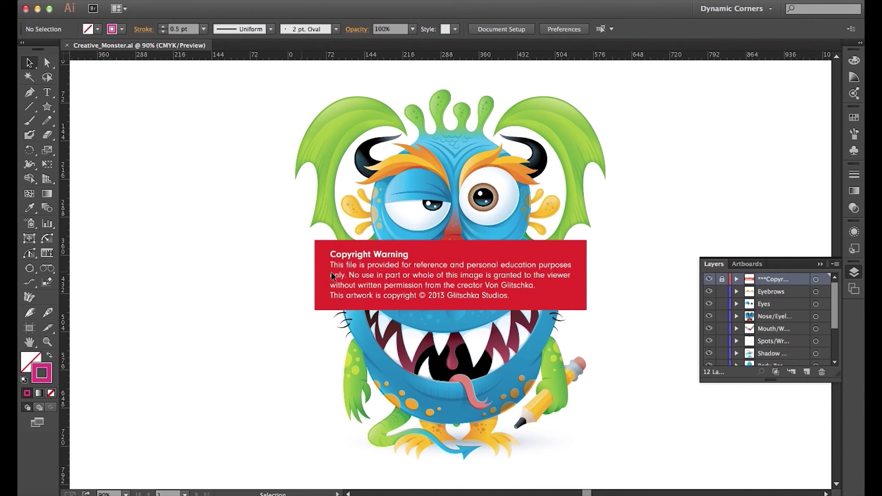
Hide the copyright warning layer in Creative_Monster.ai, select all the artwork with the Dynamic Corners tool active, and hide the selection edges.
left_click(709, 280)
left_click(820, 264)
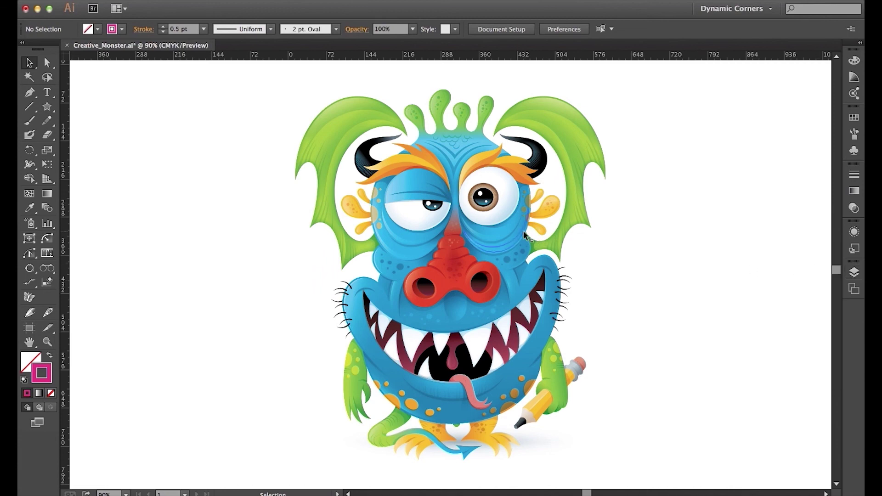
key("ctrl+a")
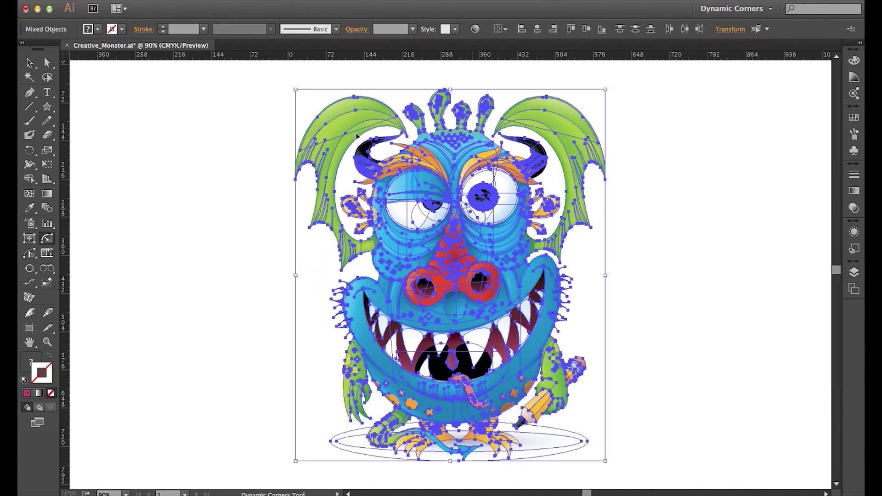
left_click(299, 1)
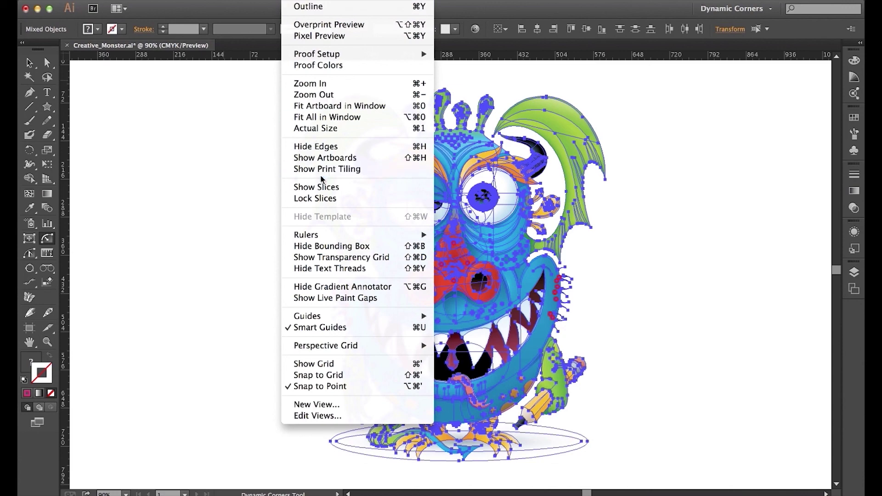
left_click(328, 147)
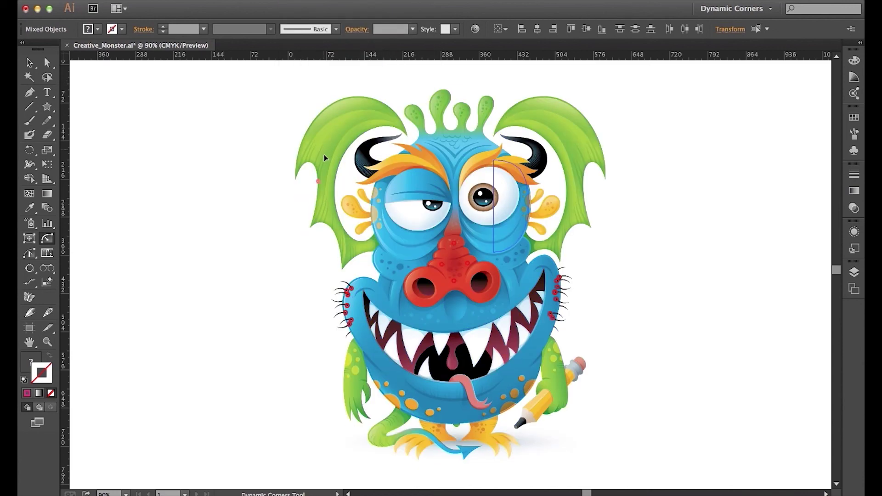
Round the sharp tips of six large upper teeth in the monster's mouth with dynamic corners.
left_click_drag(330, 269, 577, 385)
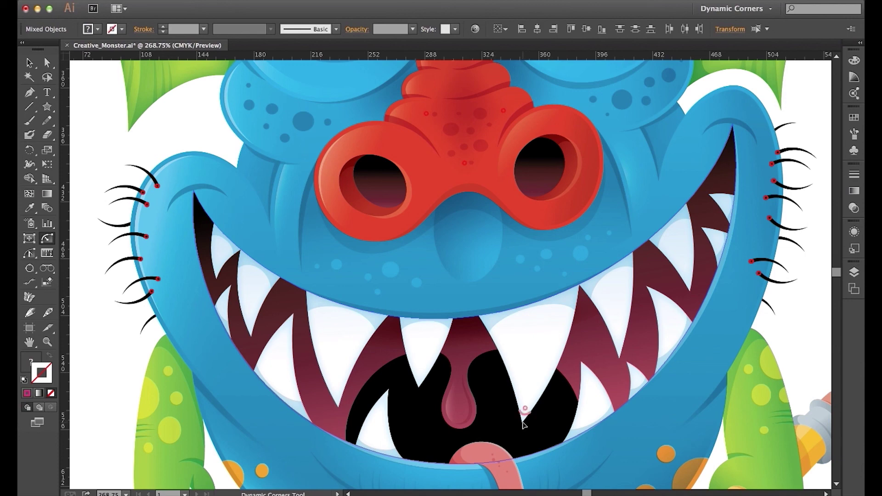
left_click(522, 422)
left_click_drag(419, 385, 415, 366)
left_click_drag(339, 405, 329, 364)
left_click_drag(252, 337, 250, 315)
left_click_drag(620, 360, 622, 321)
left_click(690, 290)
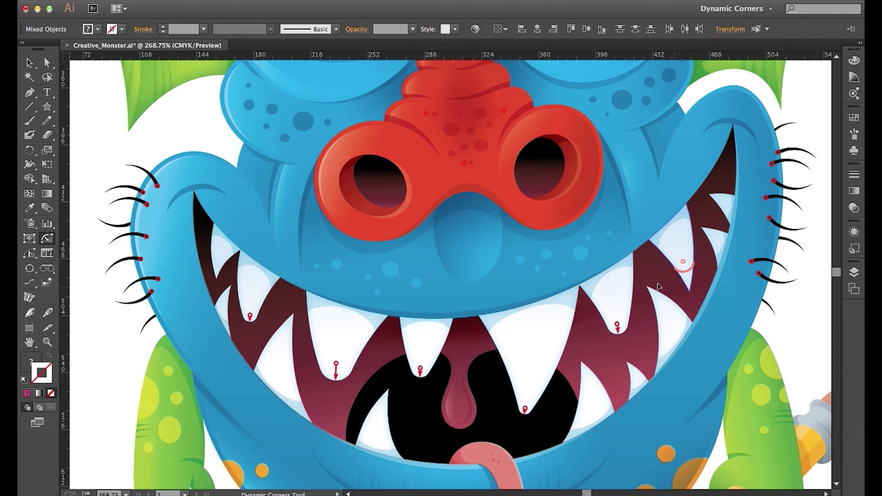
Round the tips of two lower-right teeth and the lower tooth left of the tongue with dynamic corners.
left_click(647, 288)
left_click(581, 363)
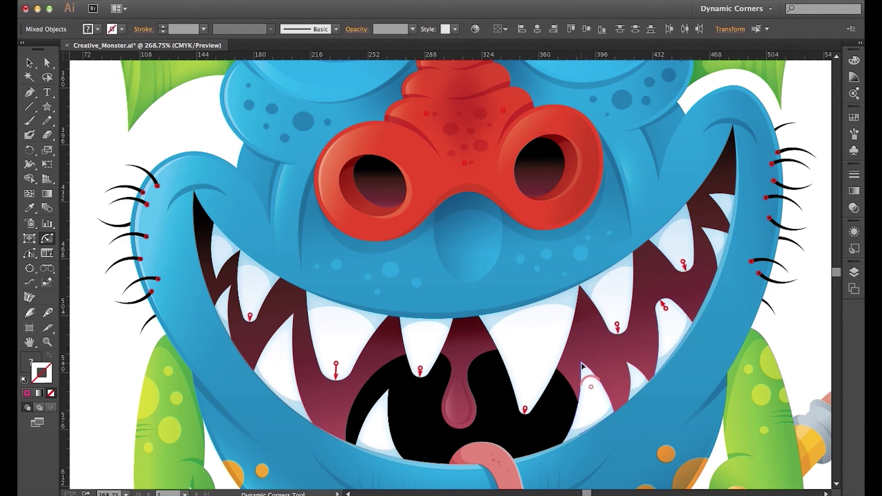
left_click(389, 391)
left_click(388, 372)
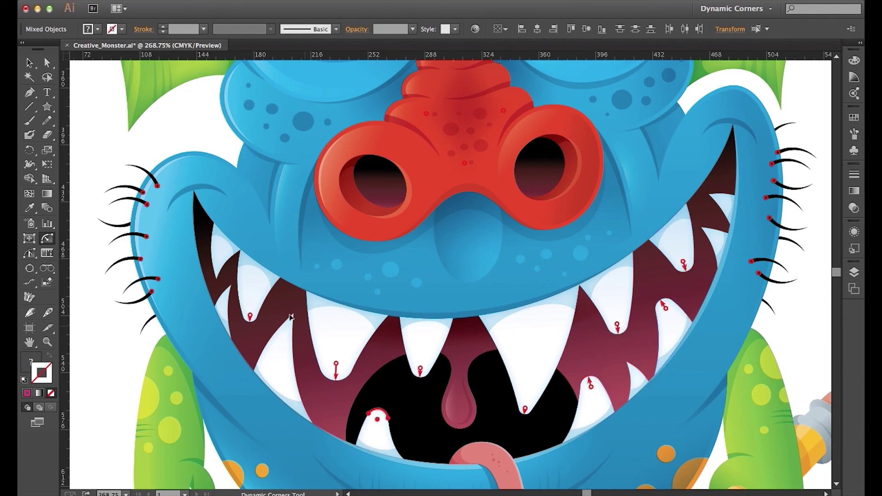